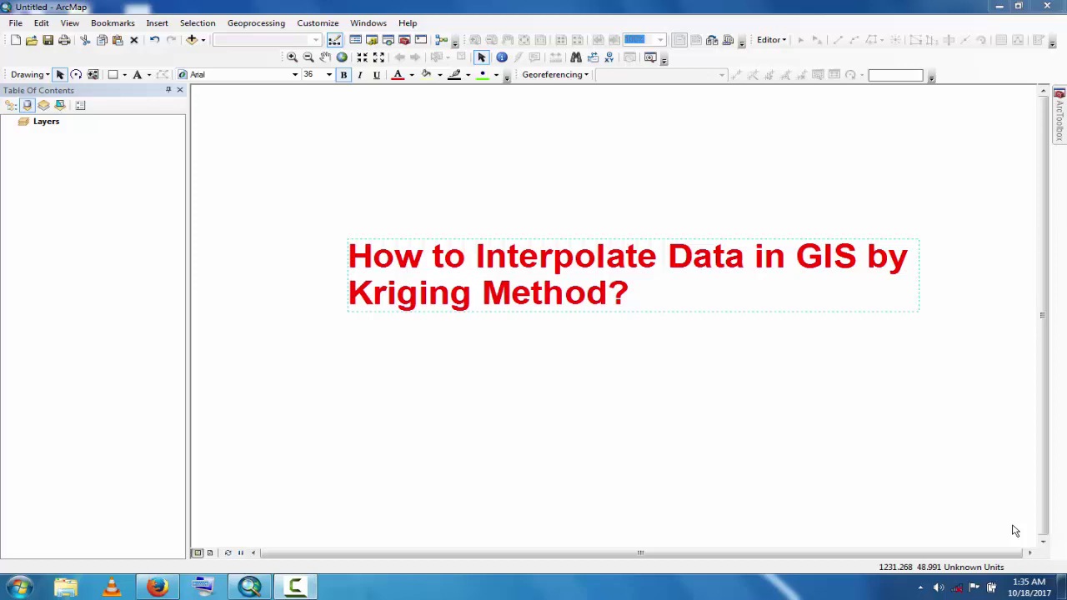
Step: Delete the layout title text and add PeshTWtotal.csv from D:\My Data\PHE GIS to the map
right_click(526, 276)
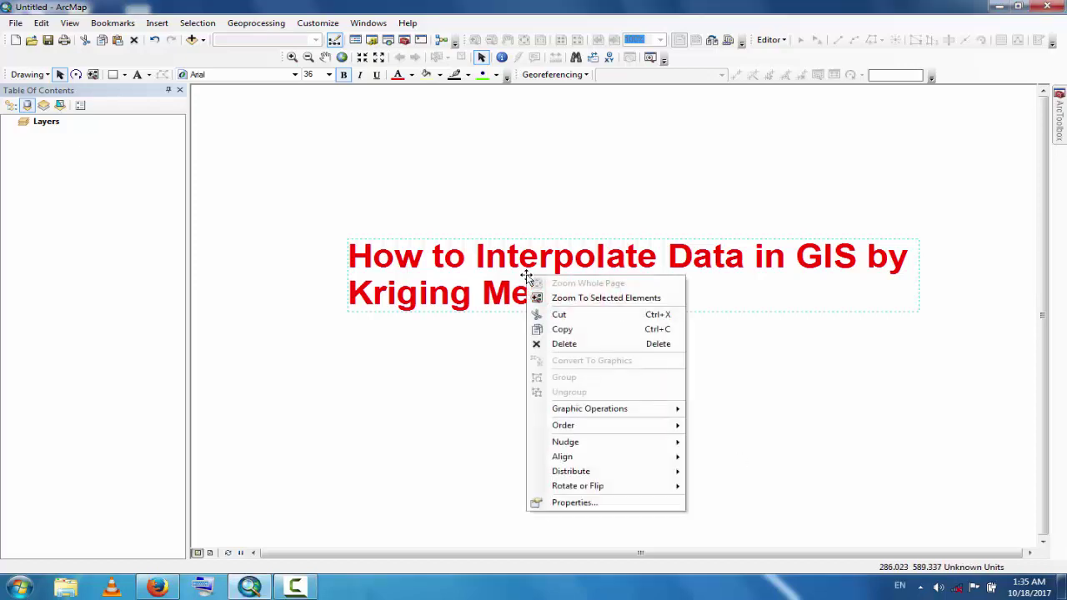
left_click(573, 345)
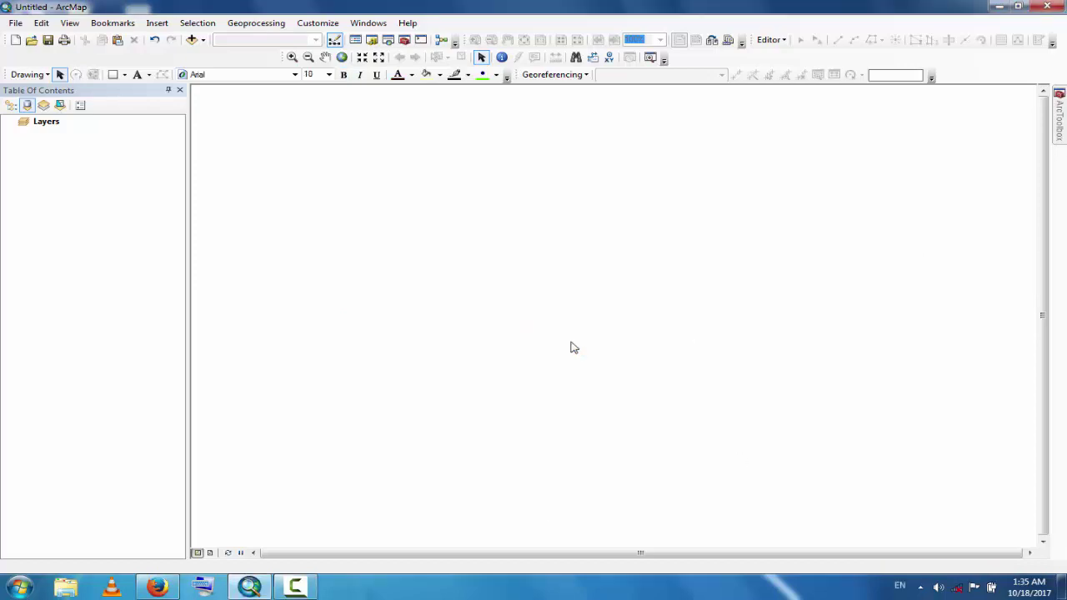
left_click(192, 40)
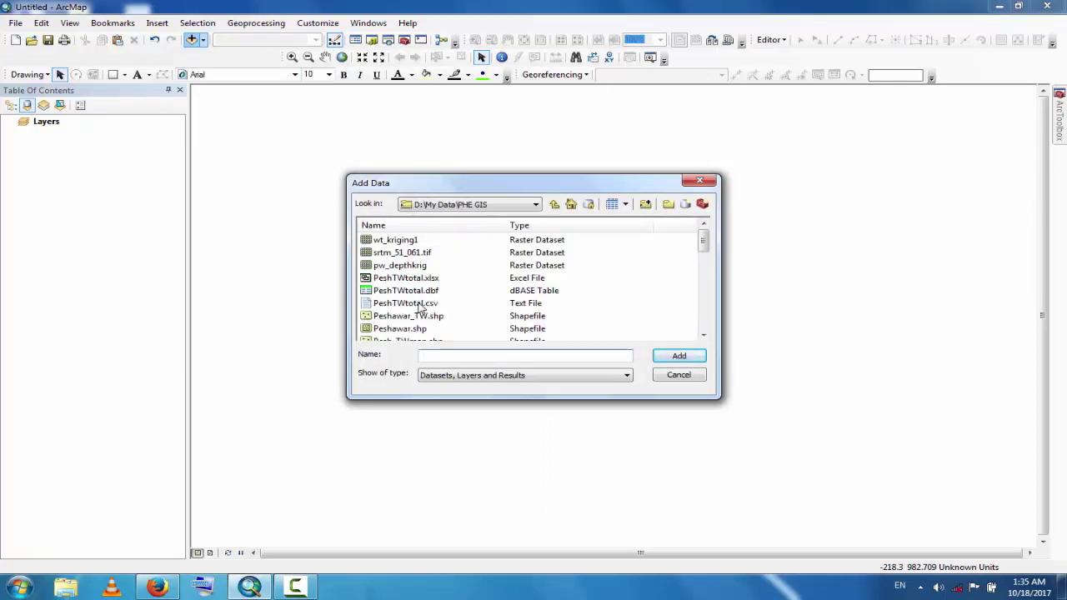
left_click(419, 305)
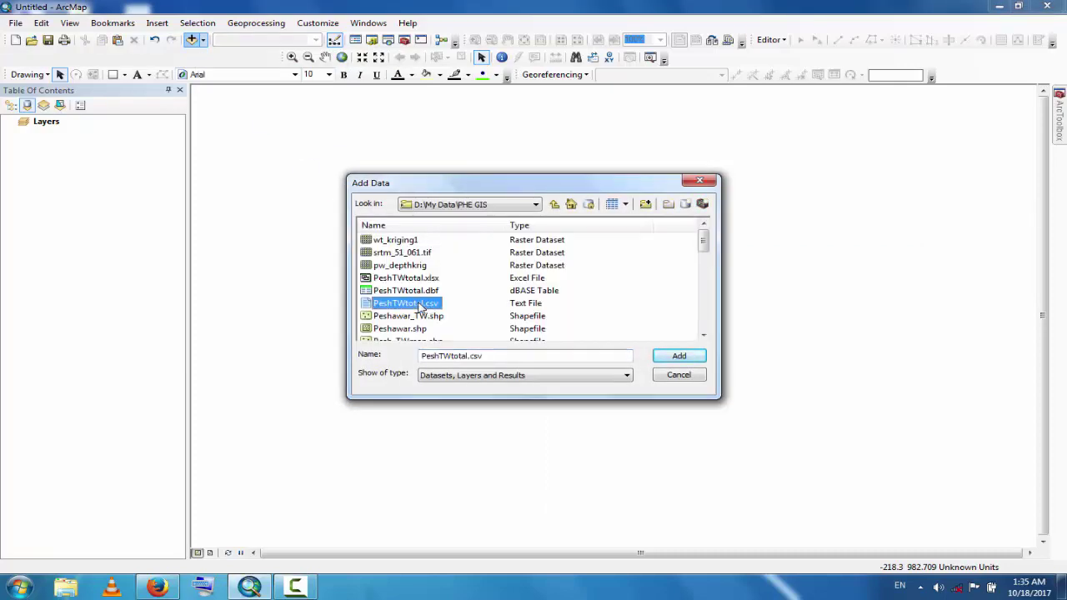
left_click(677, 357)
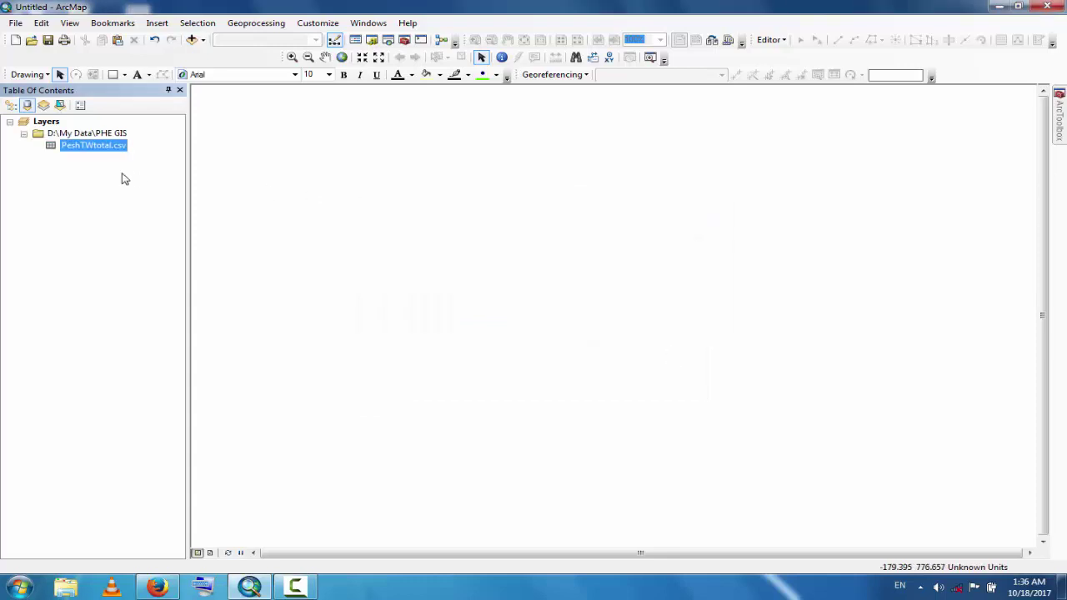
Step: Export all PeshTWtotal.csv records to Export_Output_3.dbf, add it to the map, and remove the CSV
right_click(97, 147)
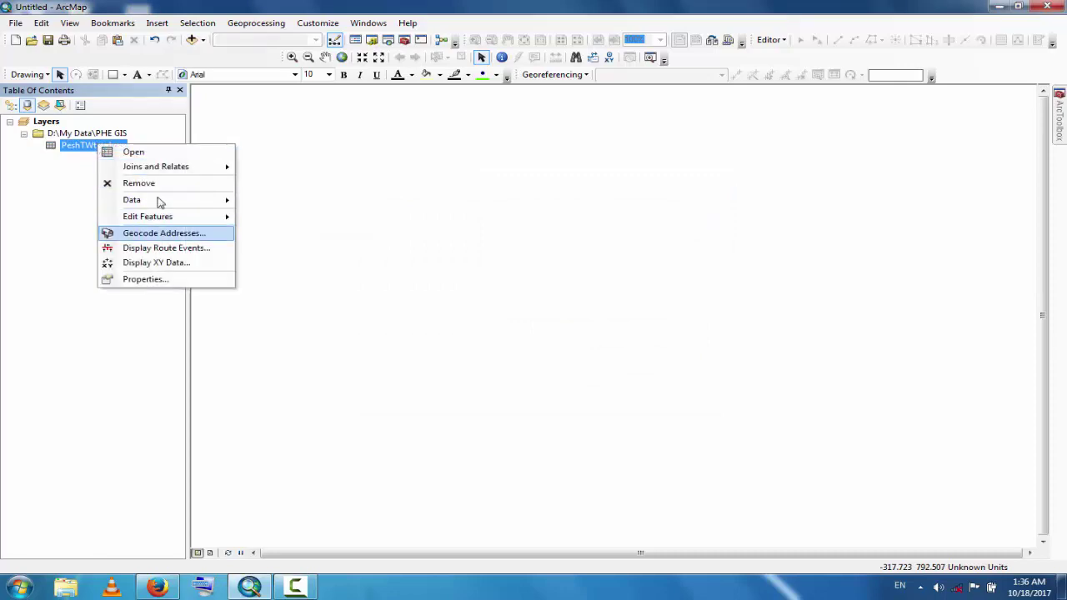
mouse_move(160, 200)
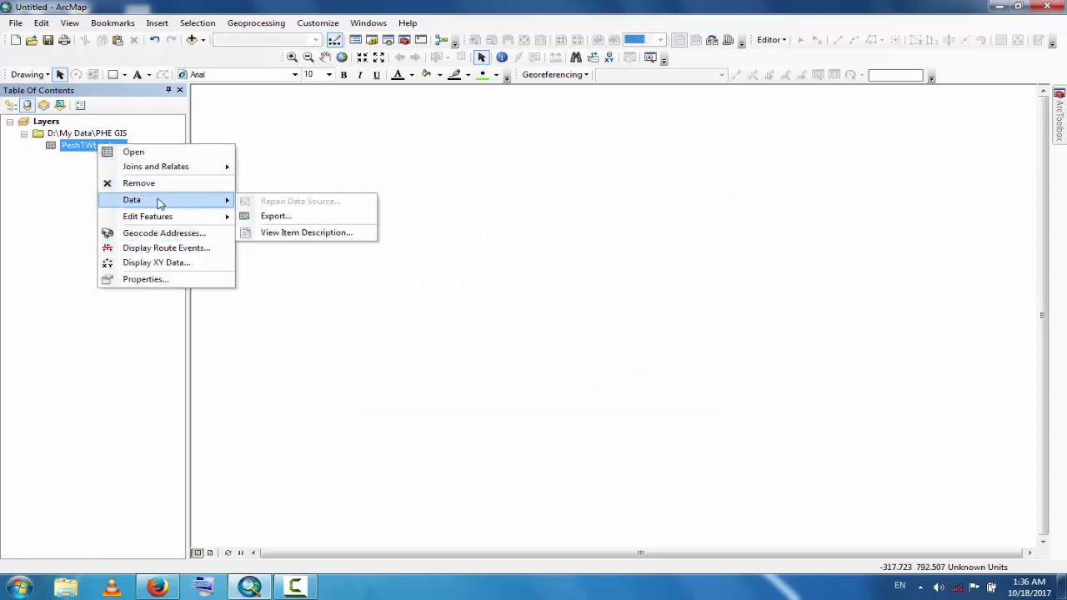
left_click(271, 218)
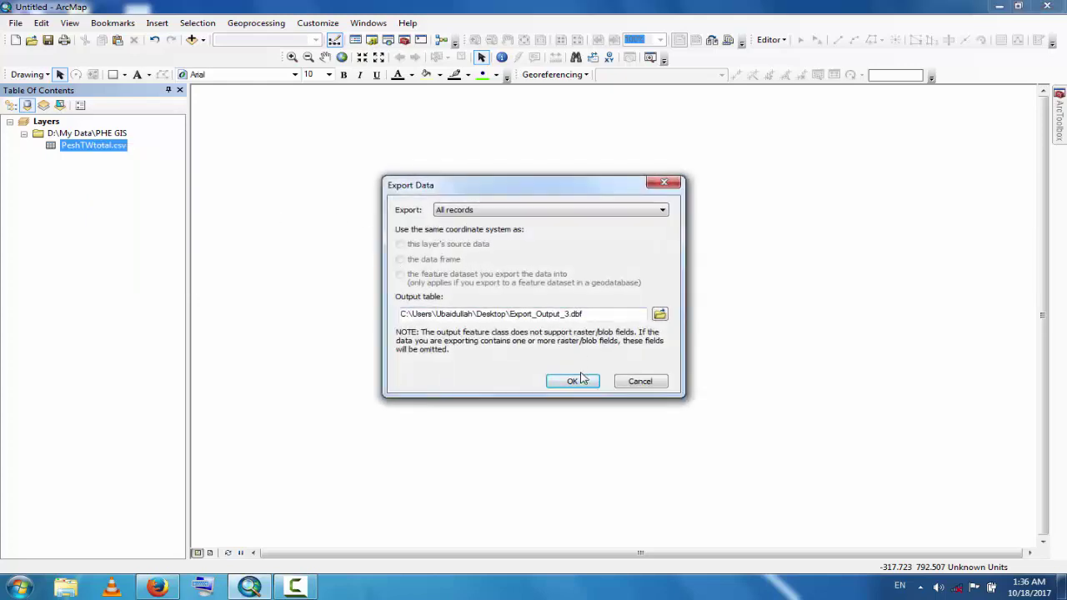
left_click(575, 381)
left_click(569, 338)
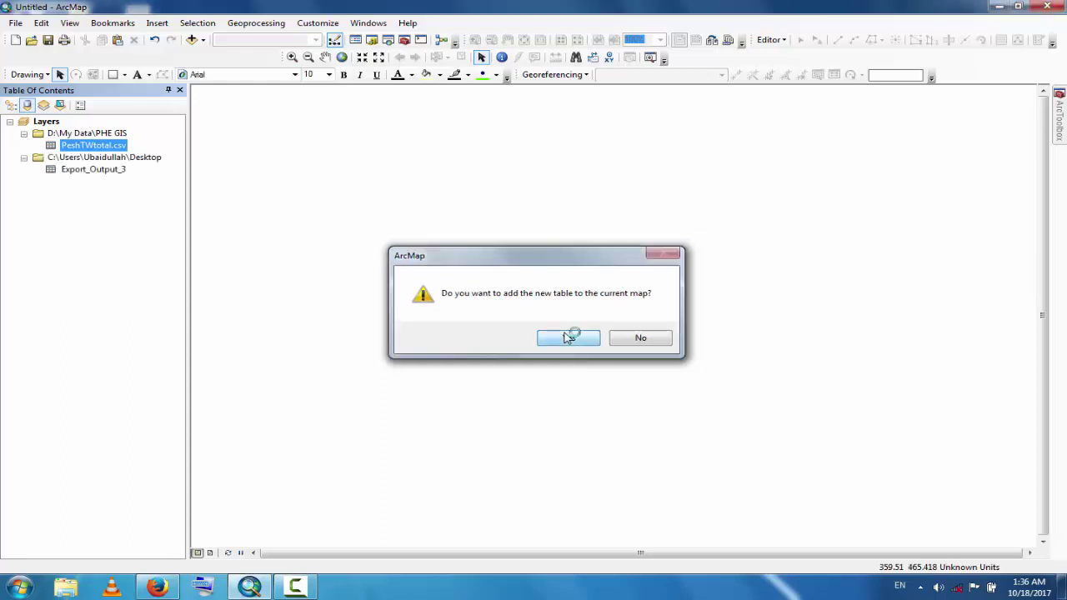
right_click(115, 148)
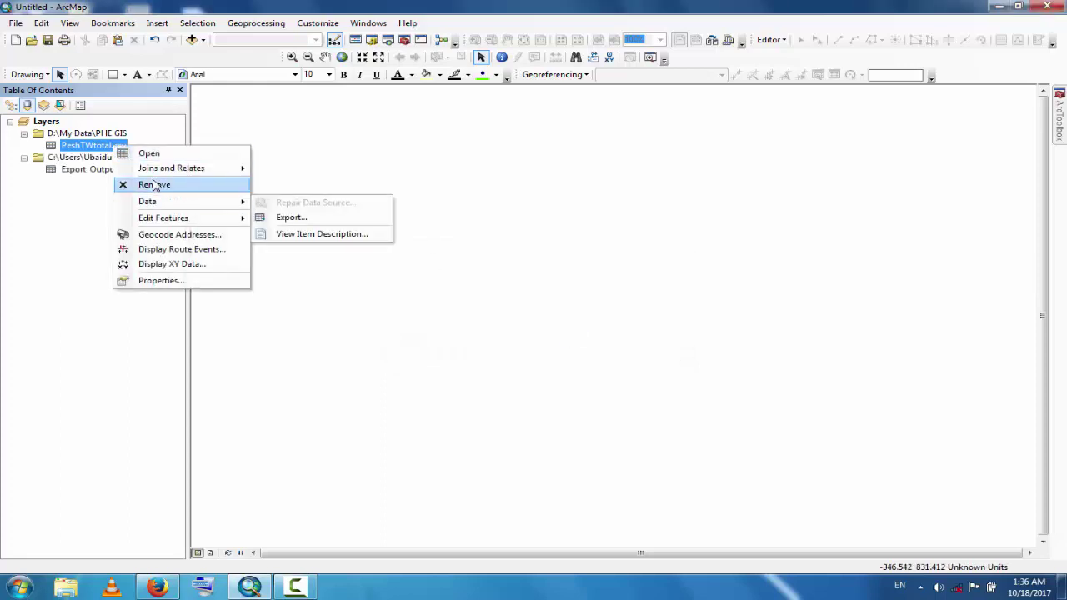
left_click(191, 184)
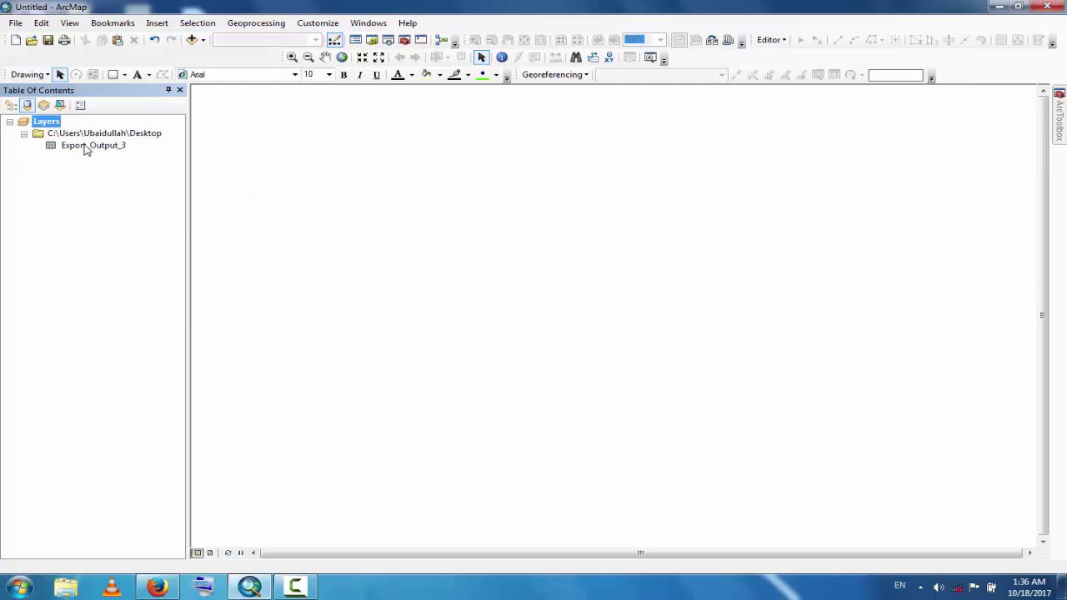
Step: Add the Peshawar.shp boundary shapefile from D:\My Data\PHE GIS to the map
left_click(203, 40)
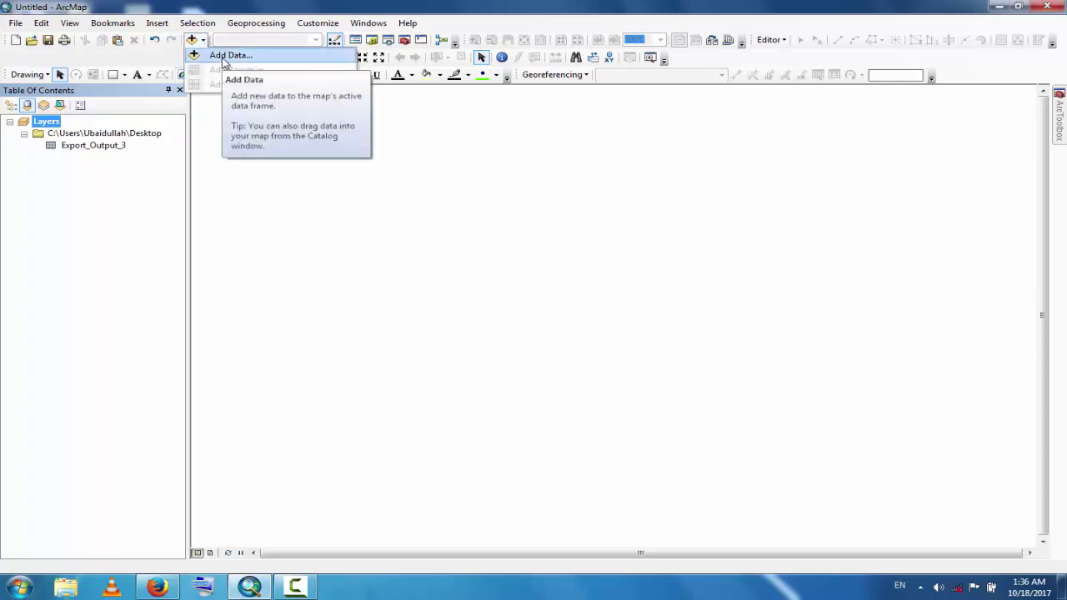
left_click(225, 55)
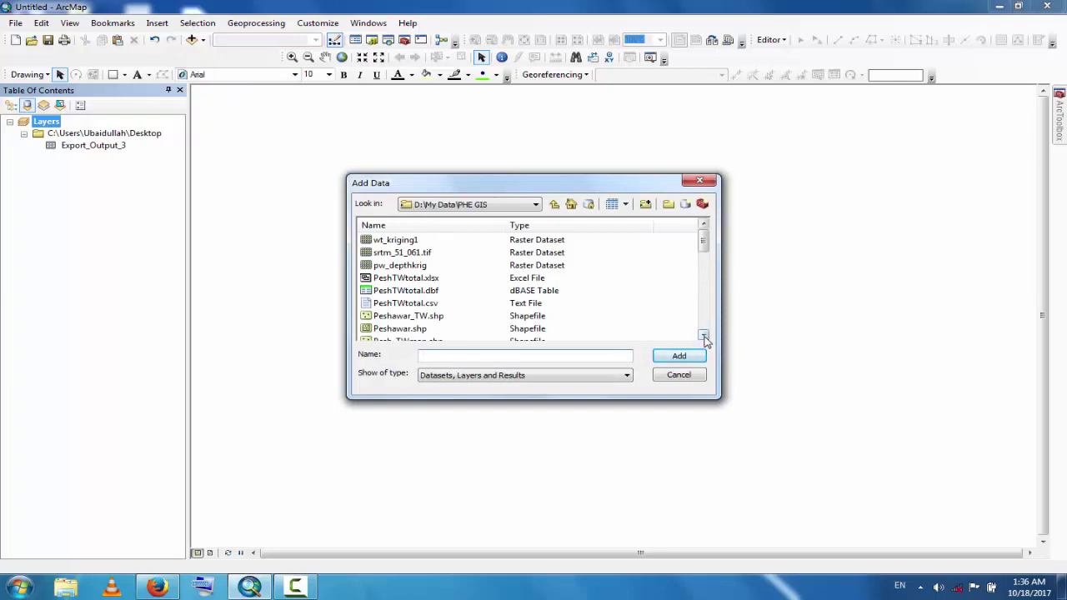
left_click(407, 330)
left_click(676, 359)
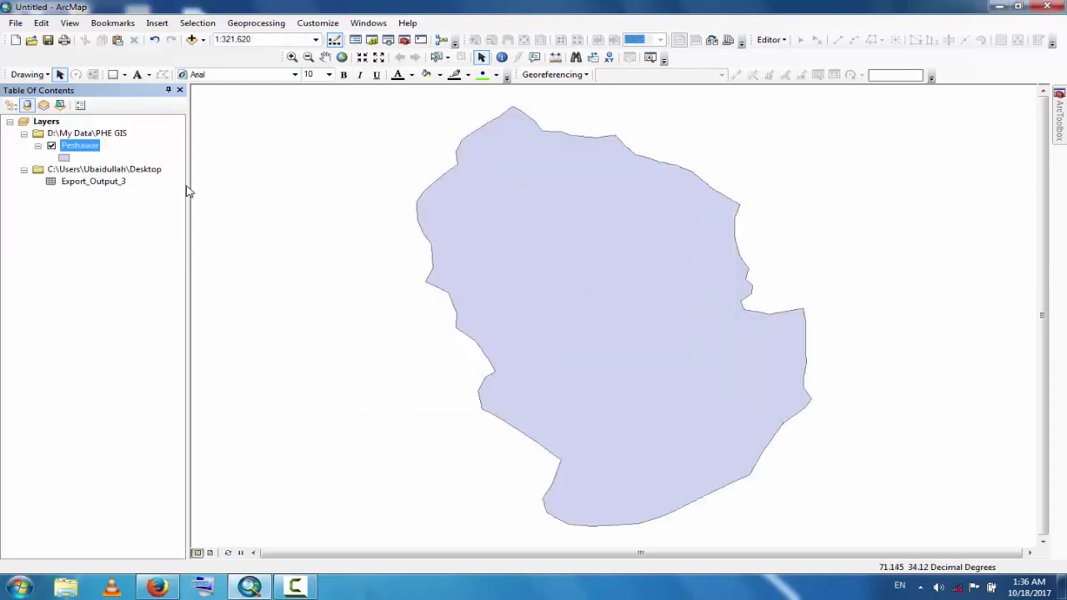
Step: Display Export_Output_3 as XY points from its X and Y fields, with WT as Z
right_click(80, 186)
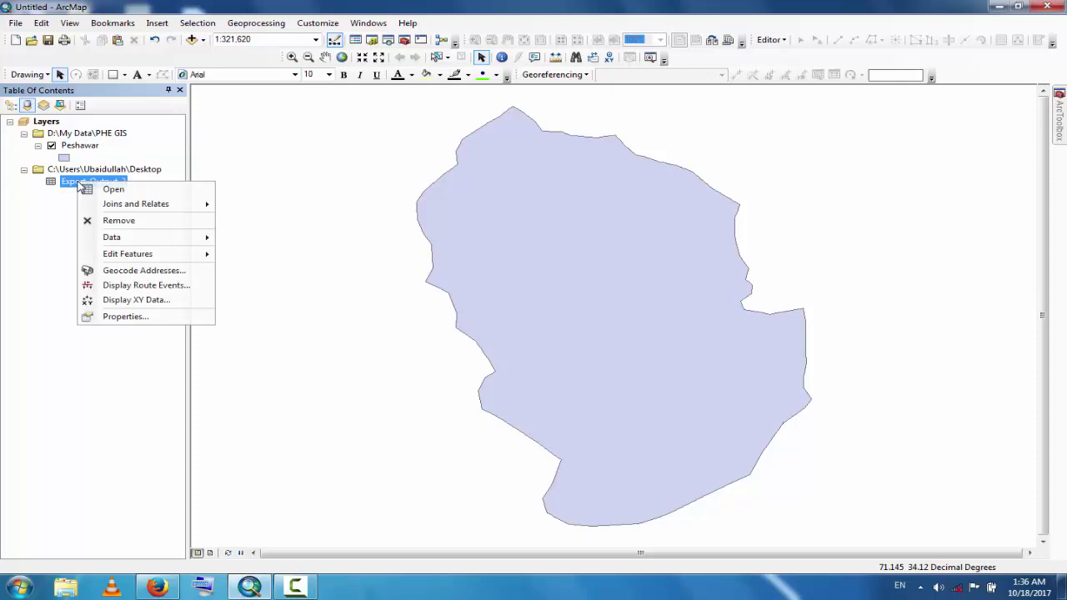
left_click(136, 300)
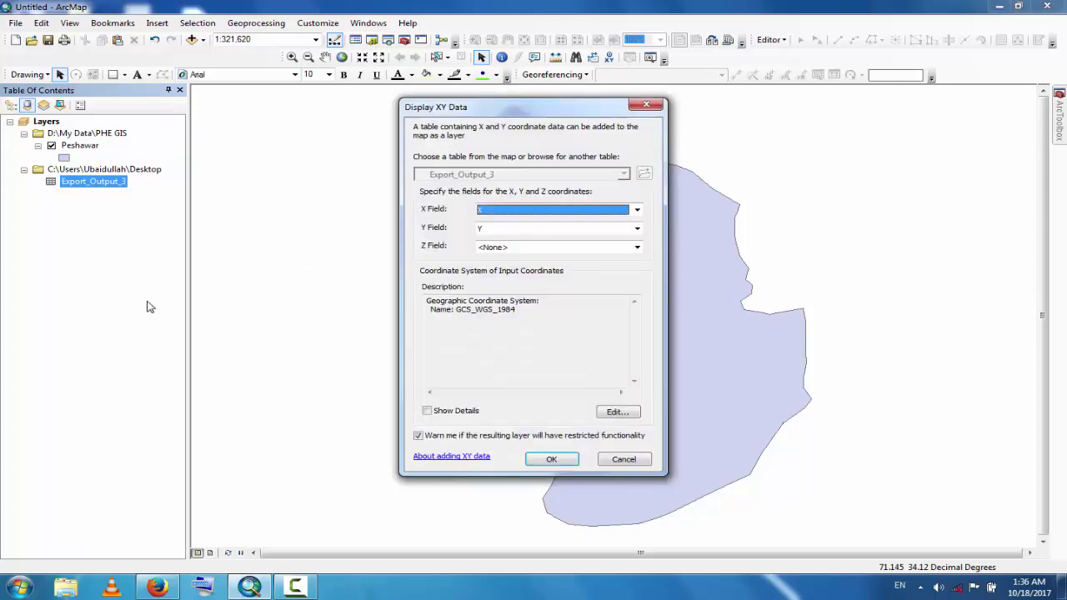
left_click(637, 247)
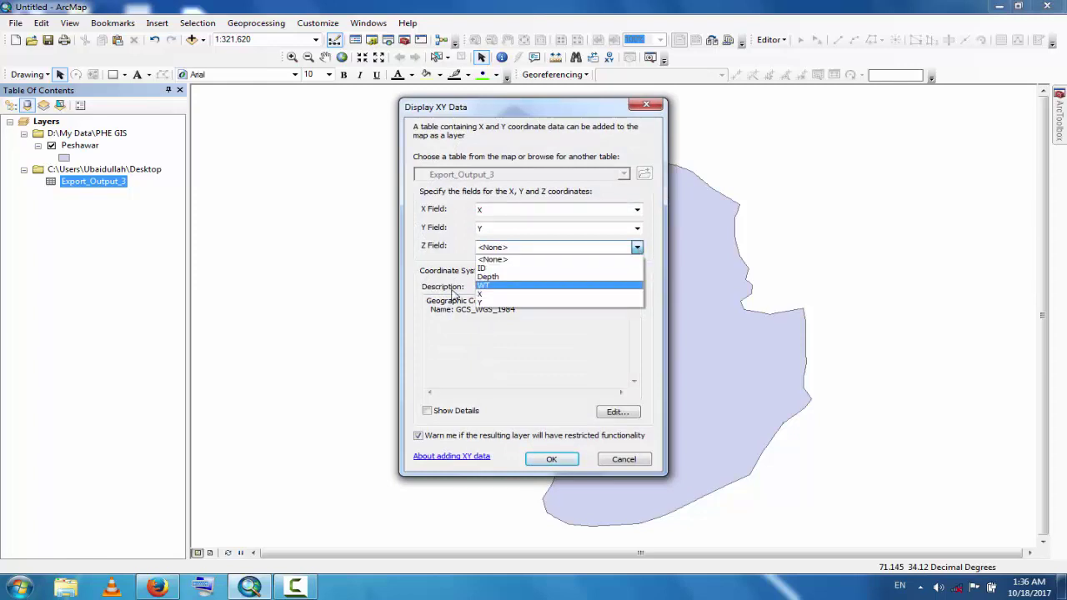
left_click(532, 289)
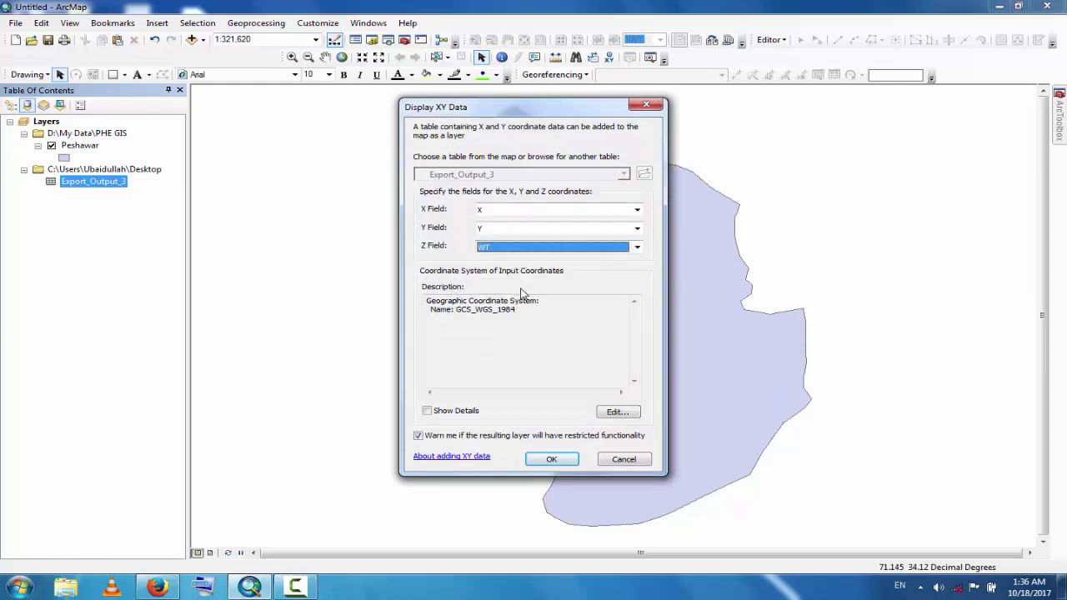
left_click(554, 459)
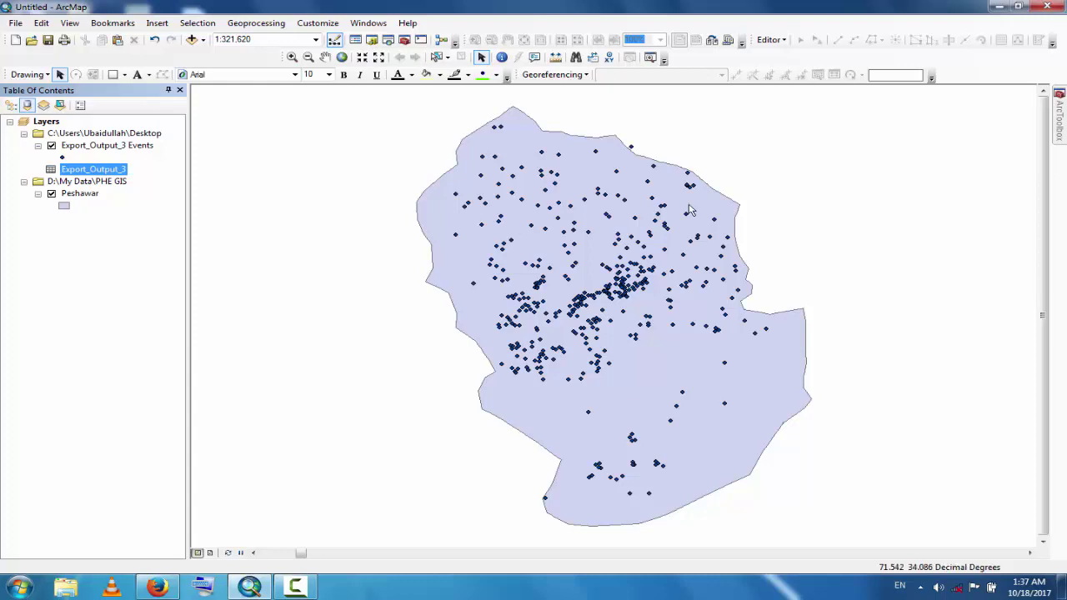
Step: In ArcToolbox, expand Spatial Analyst Tools > Interpolation and select the Kriging tool
left_click(1057, 113)
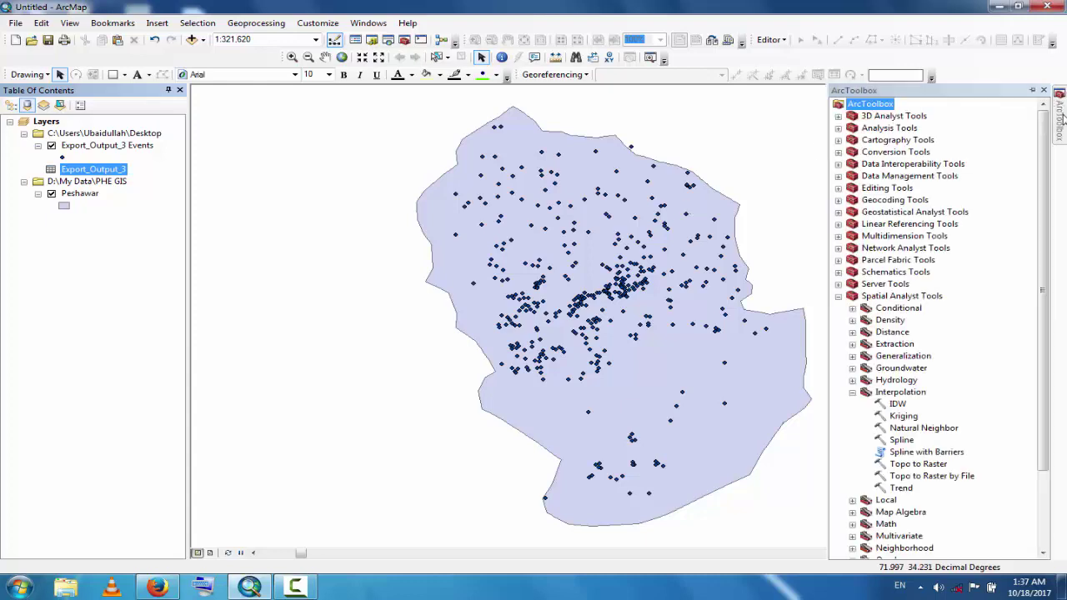
left_click(839, 297)
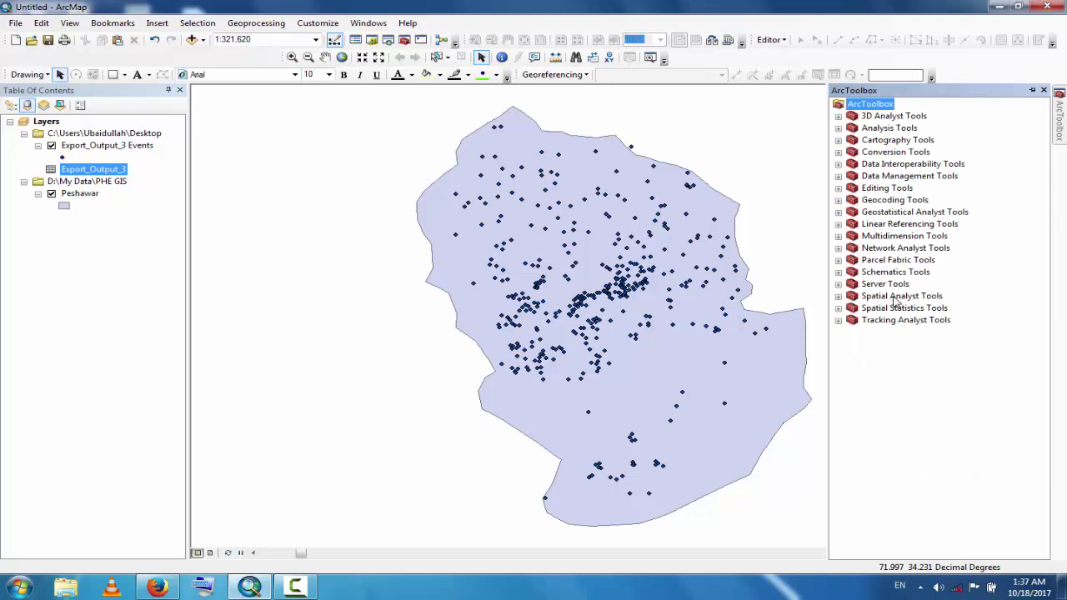
left_click(839, 297)
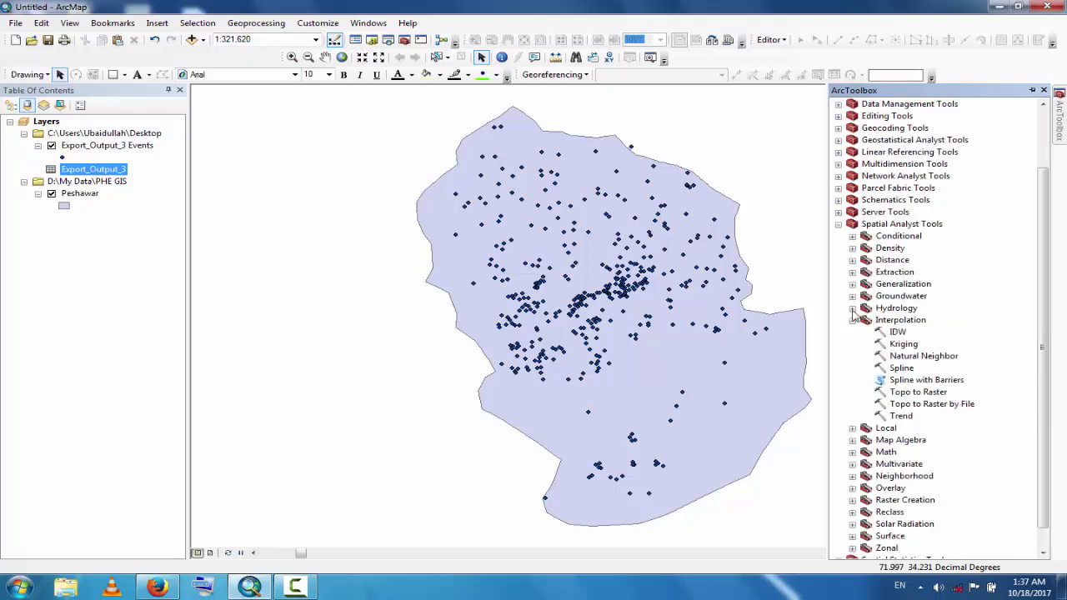
left_click(852, 320)
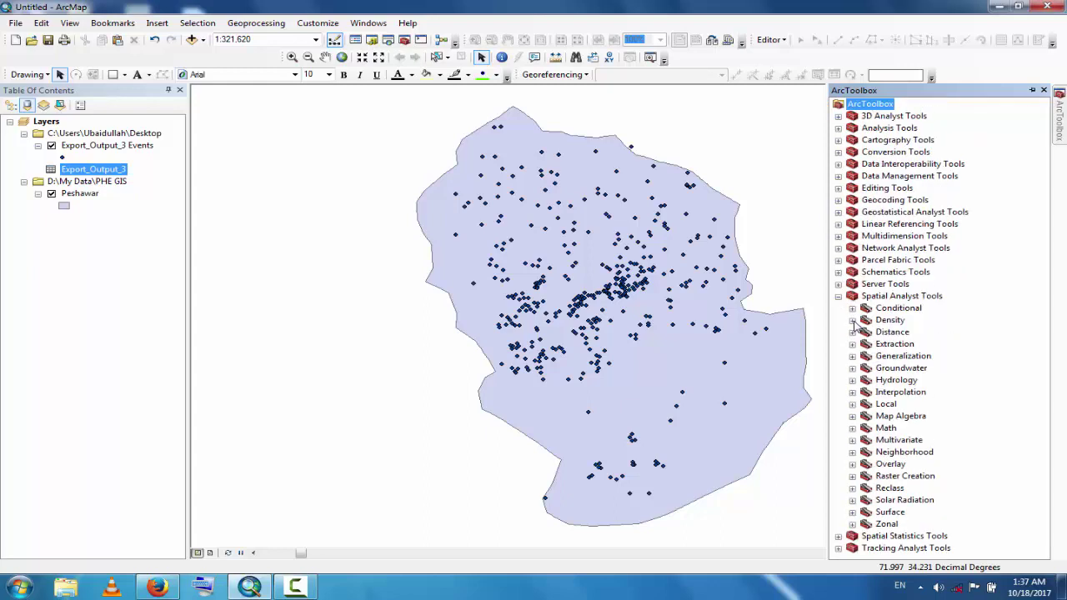
left_click(853, 392)
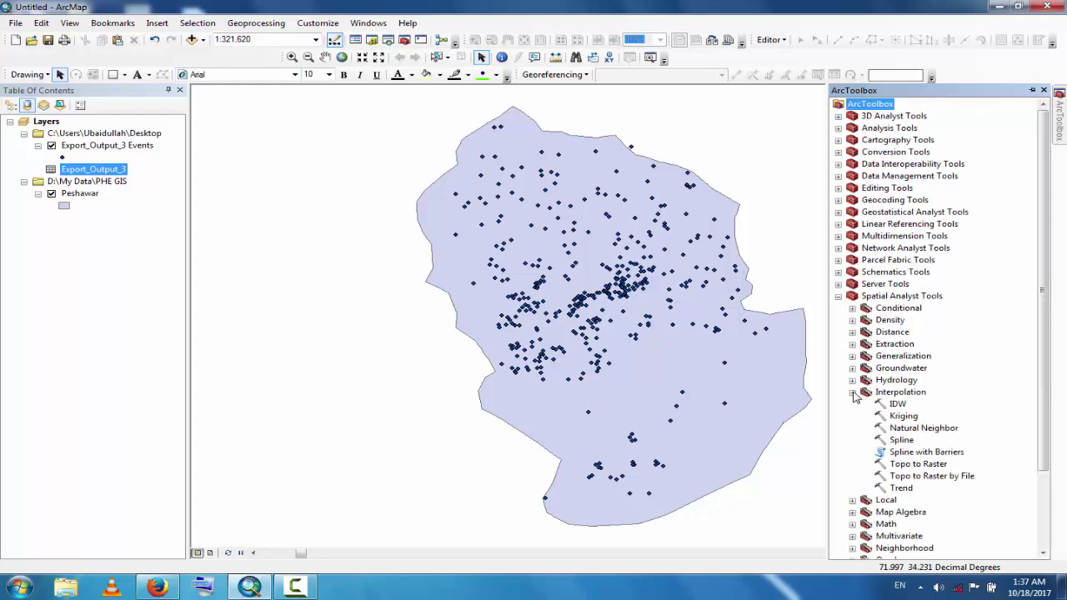
left_click(904, 417)
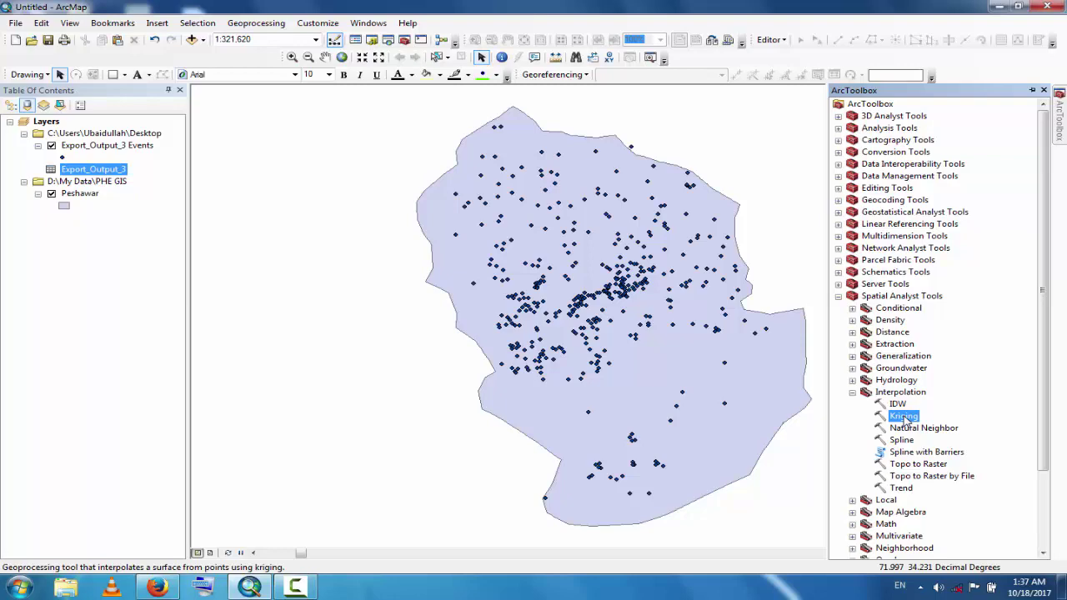
Step: Open Kriging with Export_Output_3 Events as input points and WT as the Z value field
double_click(904, 417)
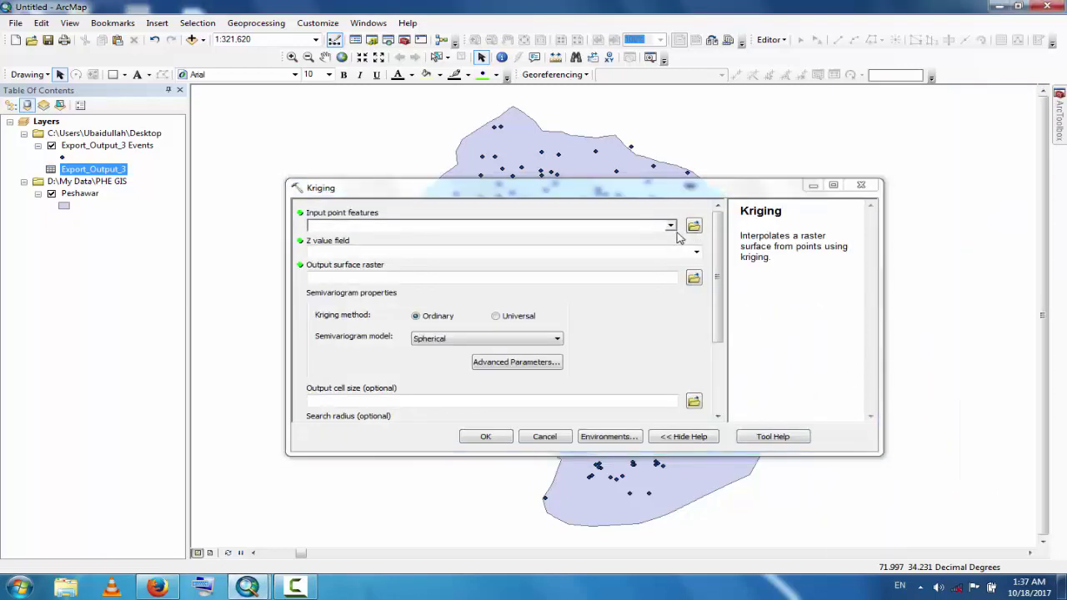
left_click(671, 228)
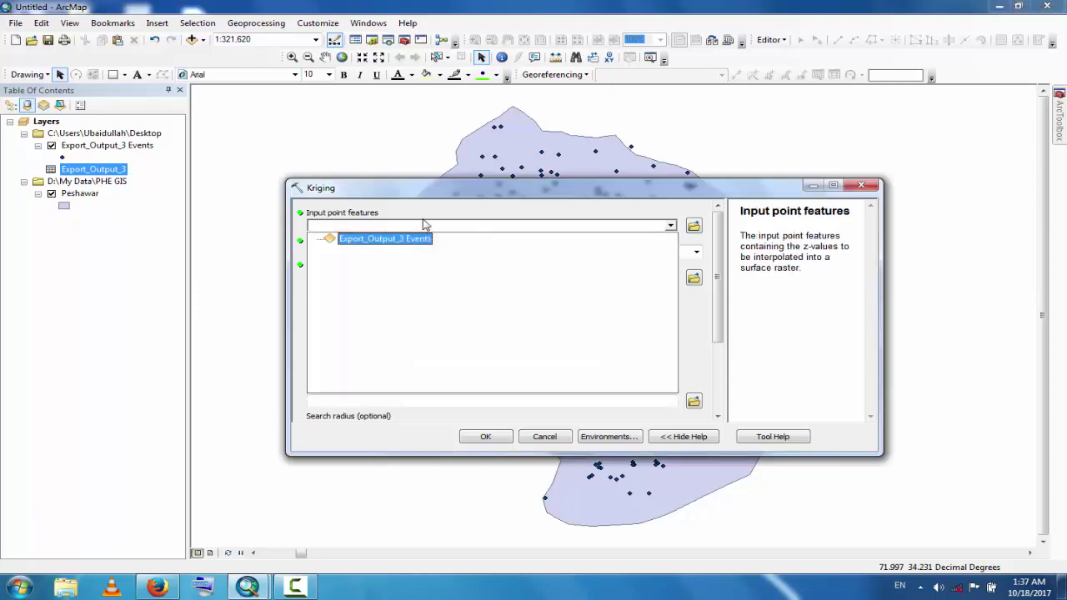
left_click(373, 240)
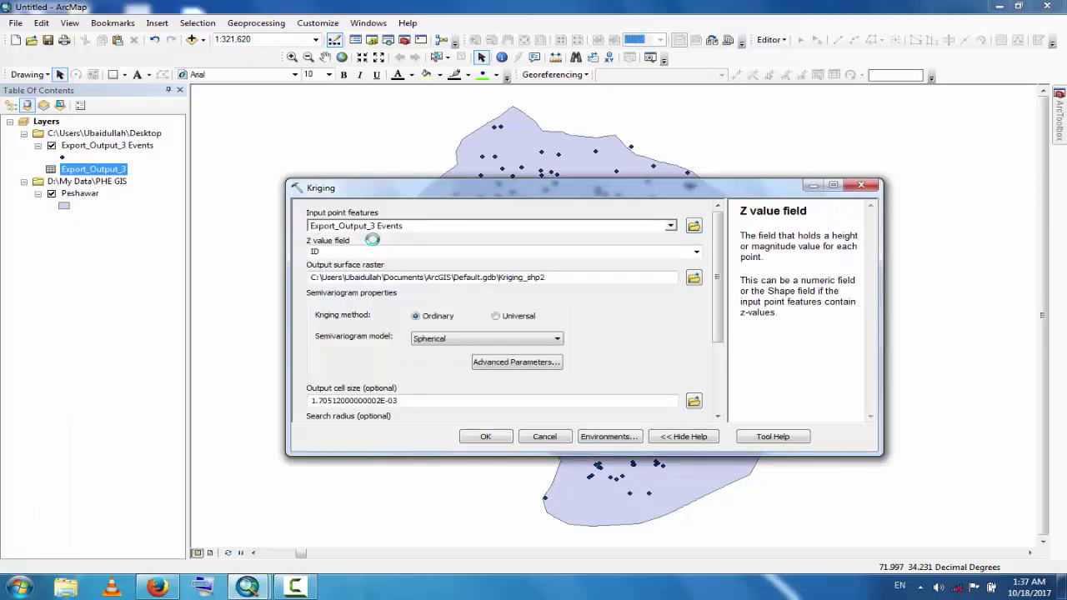
left_click(697, 253)
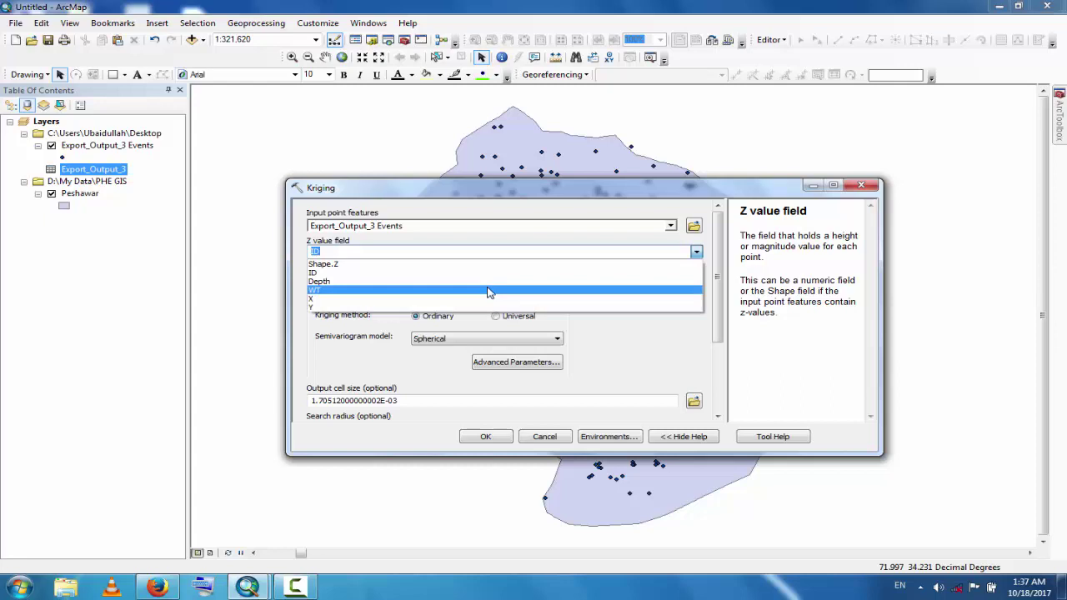
left_click(490, 291)
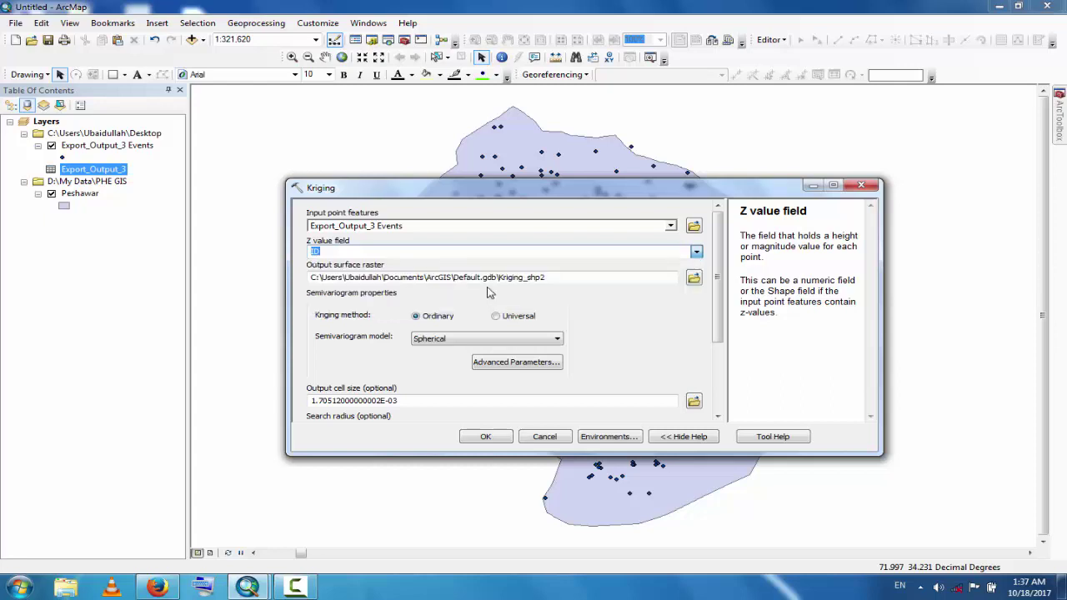
left_click(695, 279)
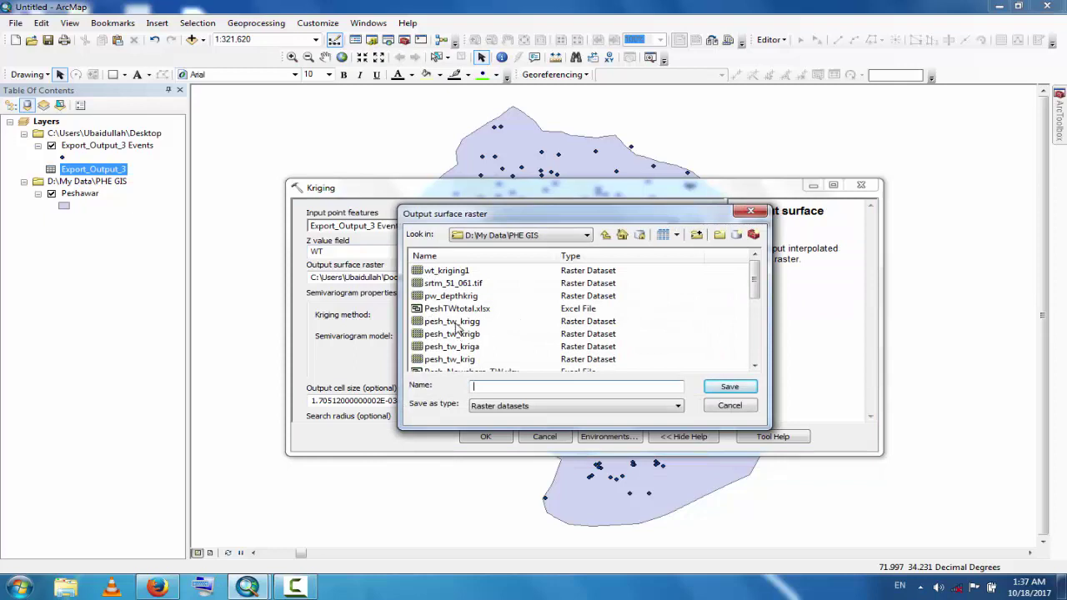
Step: Name the output surface raster WT_krigging in D:\My Data\PHE GIS
double_click(456, 327)
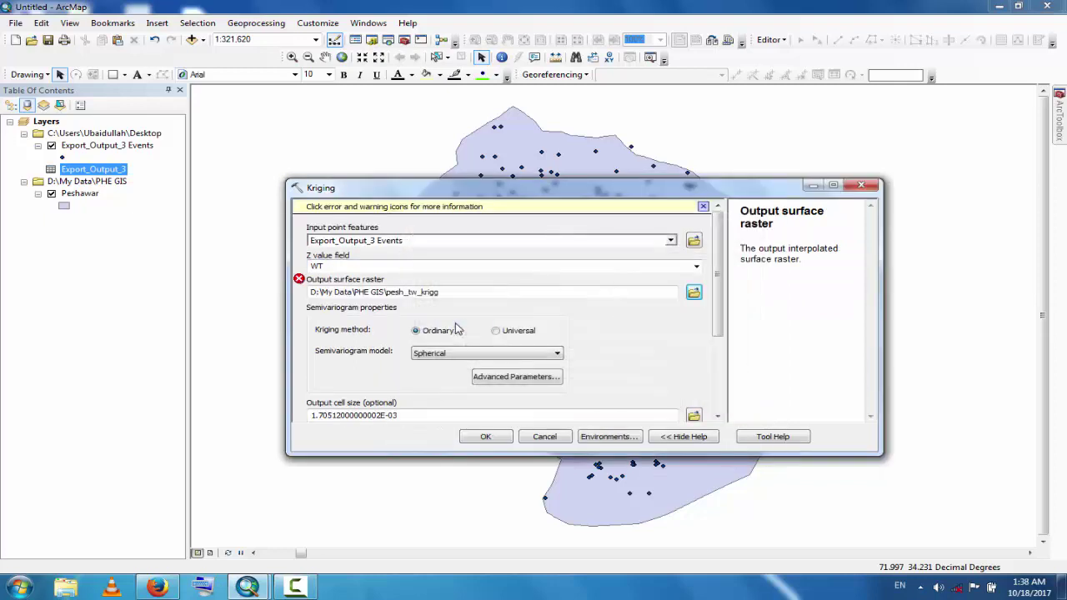
left_click(449, 293)
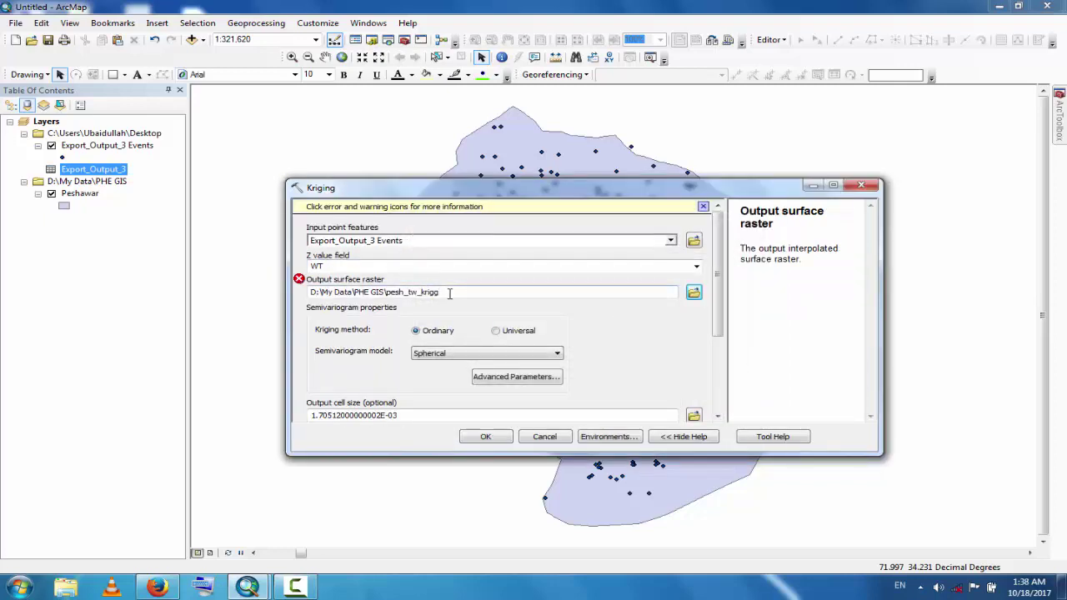
key("BackSpace")
key("BackSpace")
key("BackSpace")
key("BackSpace")
key("BackSpace")
key("BackSpace")
key("BackSpace")
key("BackSpace")
key("BackSpace")
key("BackSpace")
key("BackSpace")
key("BackSpace")
key("BackSpace")
type("WT_")
Step: Set the Kriging semivariogram model to Linear
scroll(557, 359, "down", 1)
left_click(557, 338)
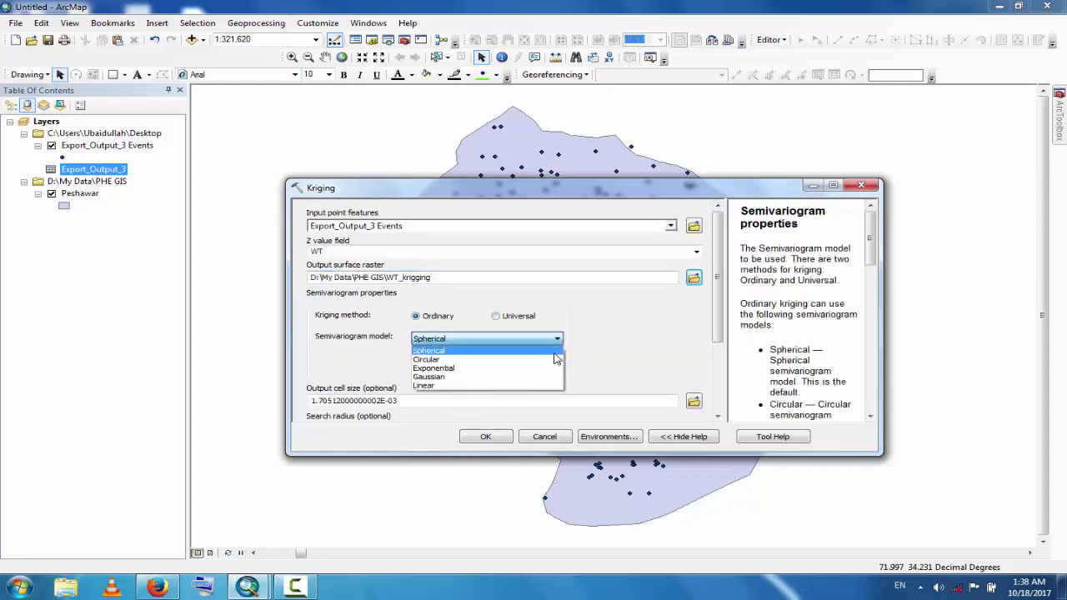
left_click(431, 388)
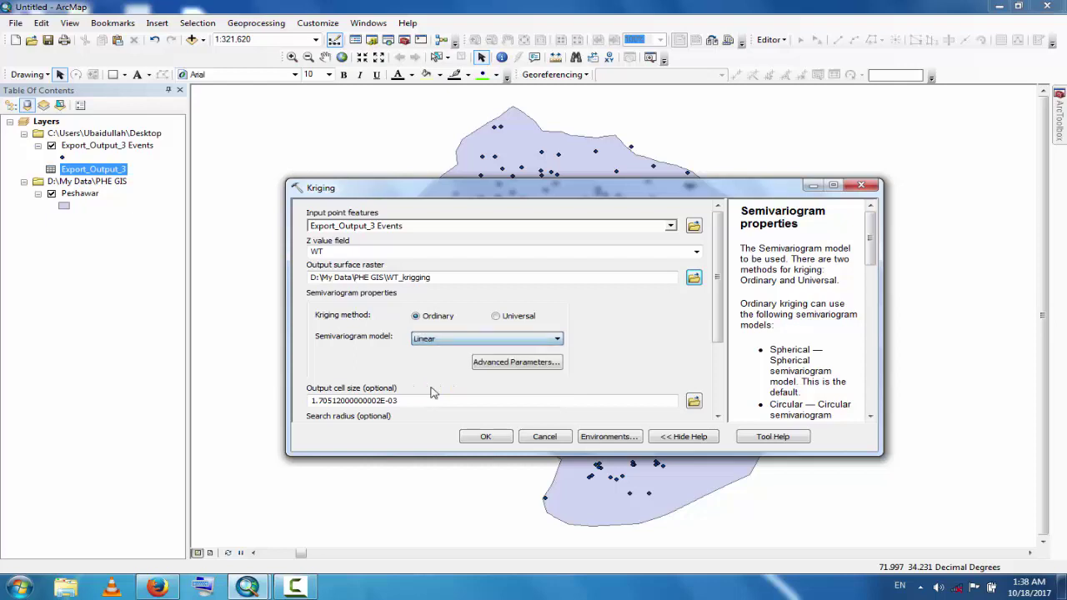
left_click(719, 420)
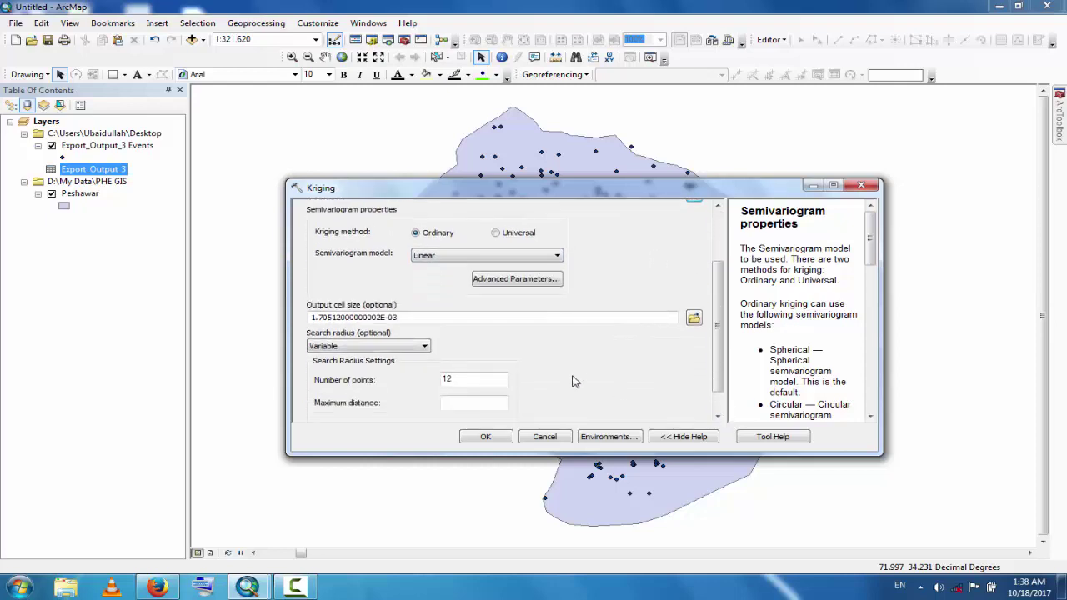
Step: Set the Processing Extent environment to Same as layer Peshawar
left_click(614, 437)
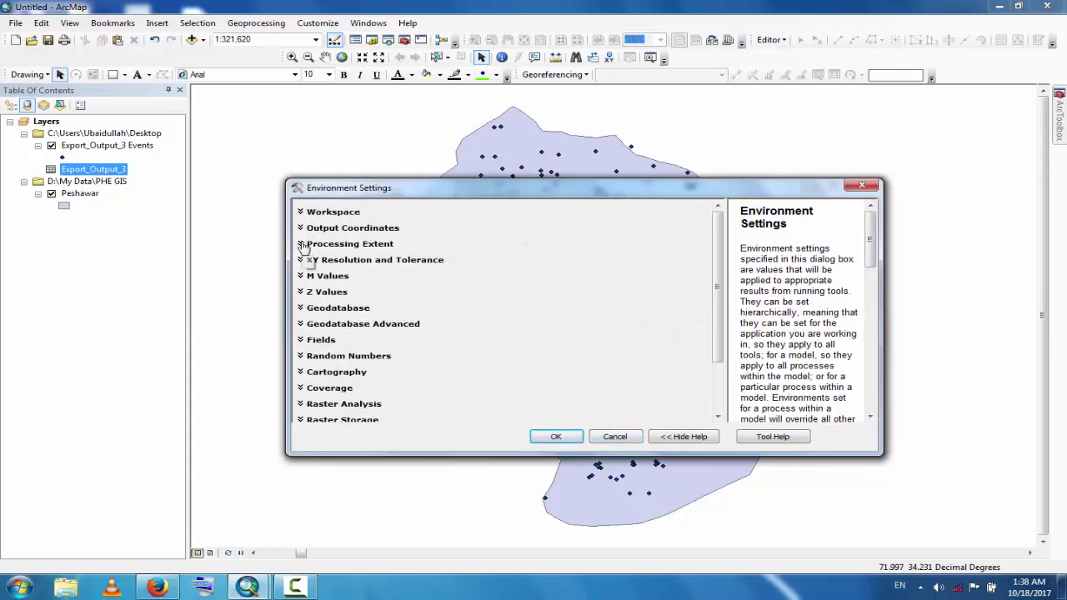
left_click(301, 244)
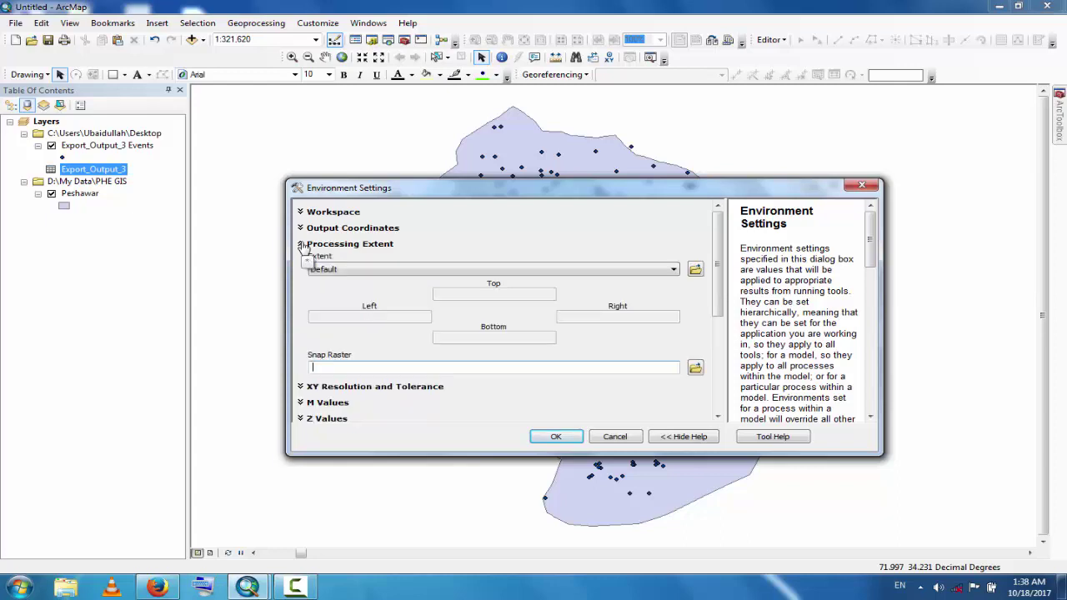
left_click(674, 271)
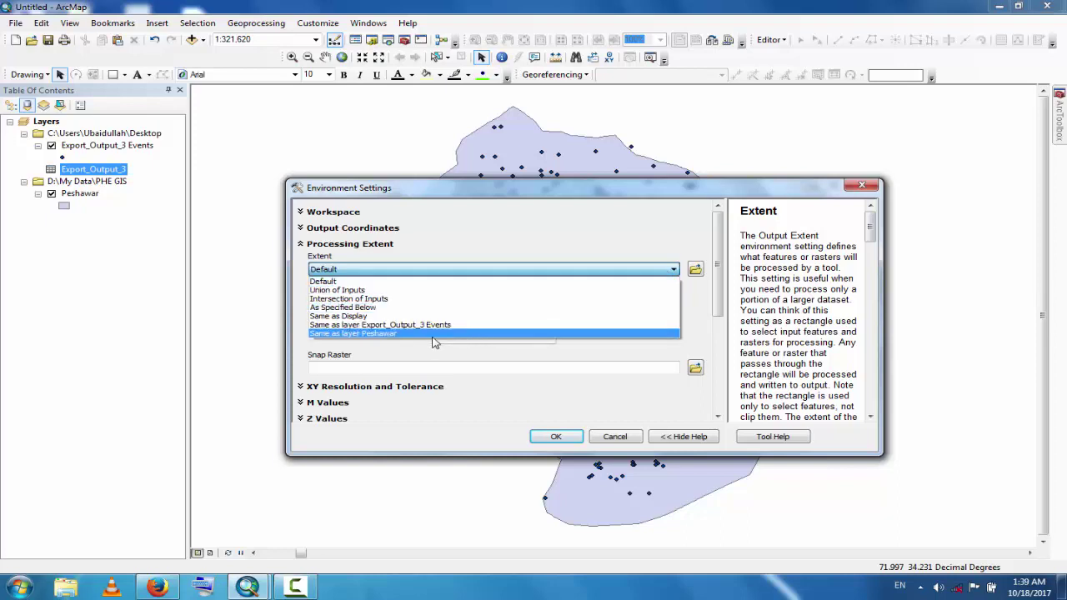
left_click(434, 334)
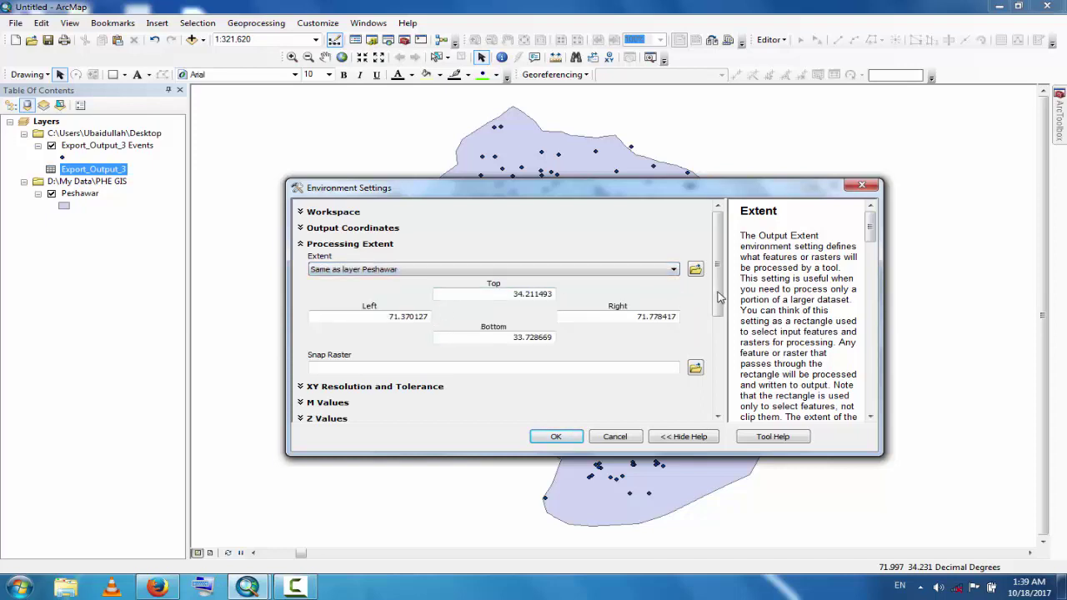
left_click_drag(717, 292, 735, 391)
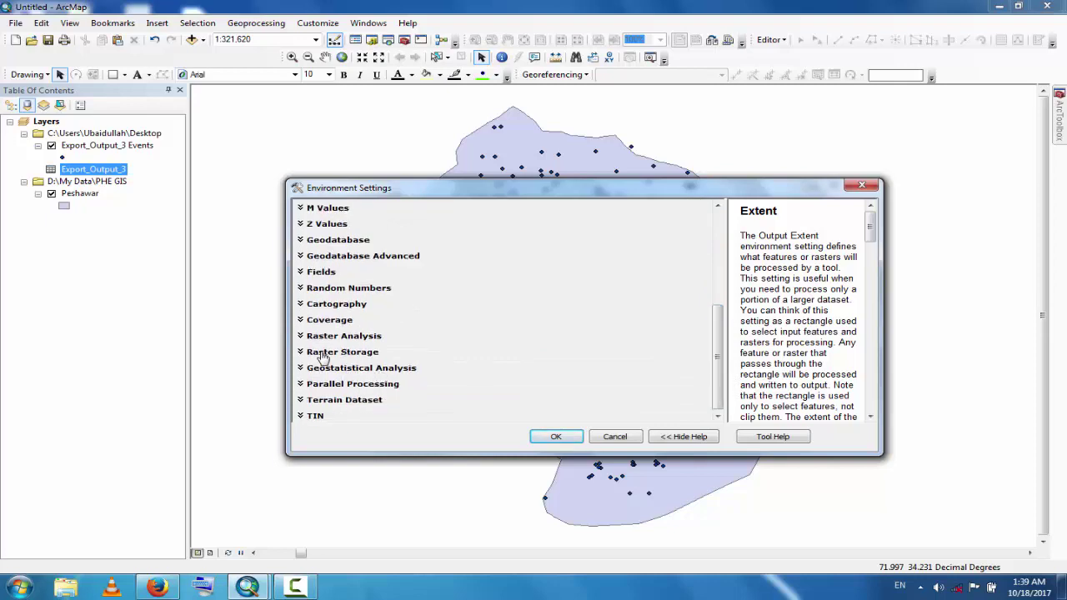
Step: Set the Raster Analysis mask to the Peshawar boundary layer
left_click(299, 336)
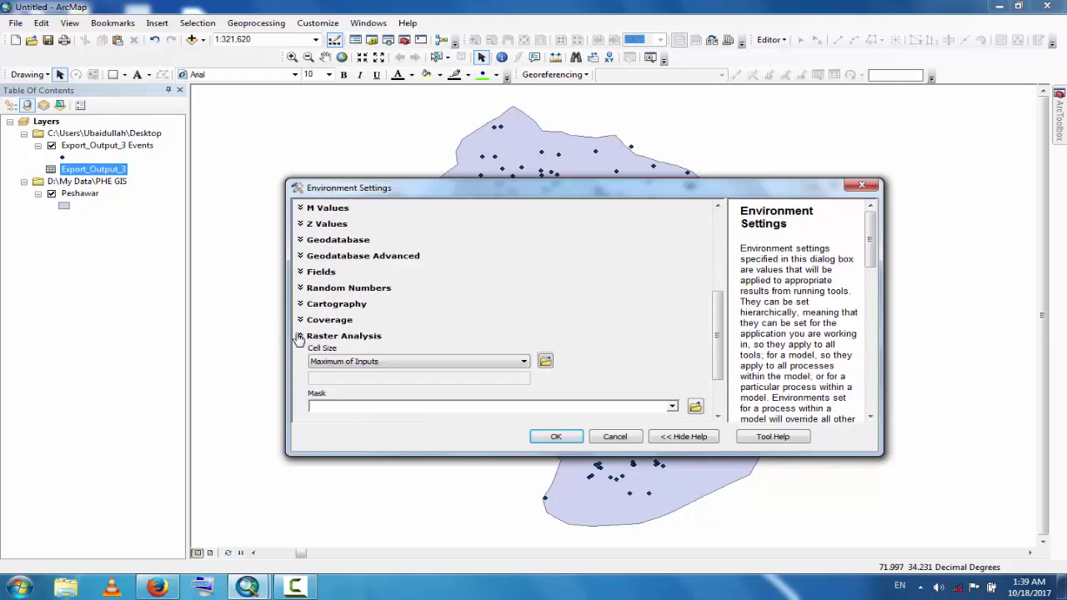
left_click_drag(719, 350, 722, 377)
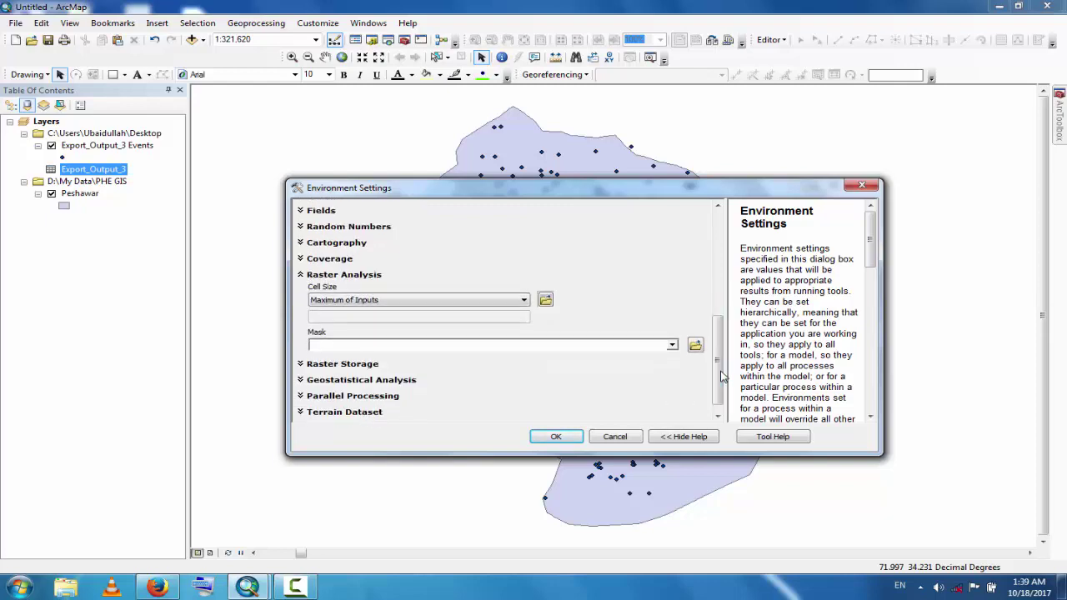
left_click(672, 346)
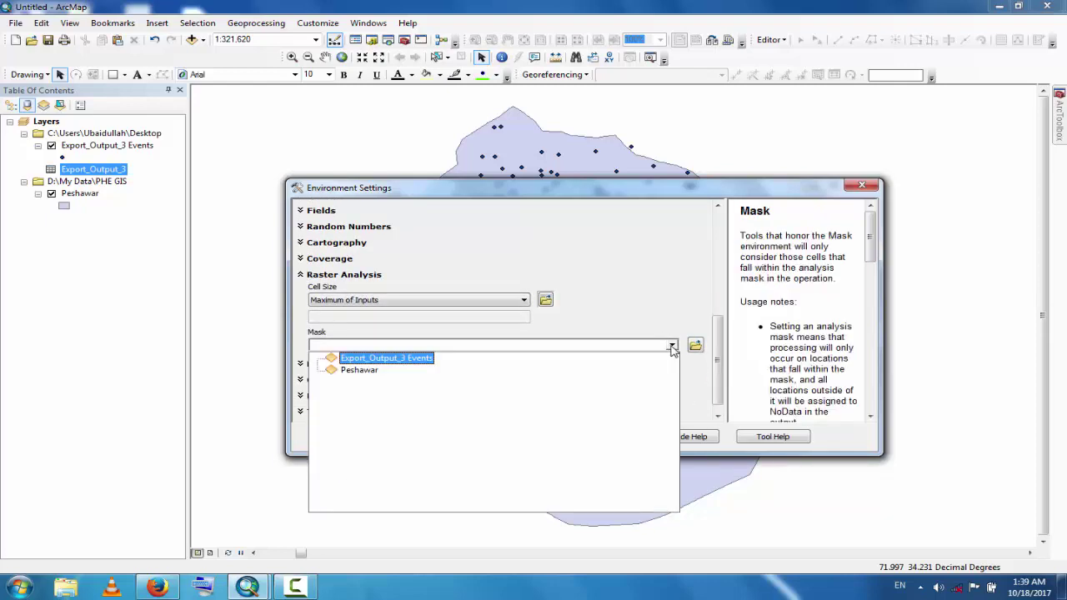
left_click(359, 370)
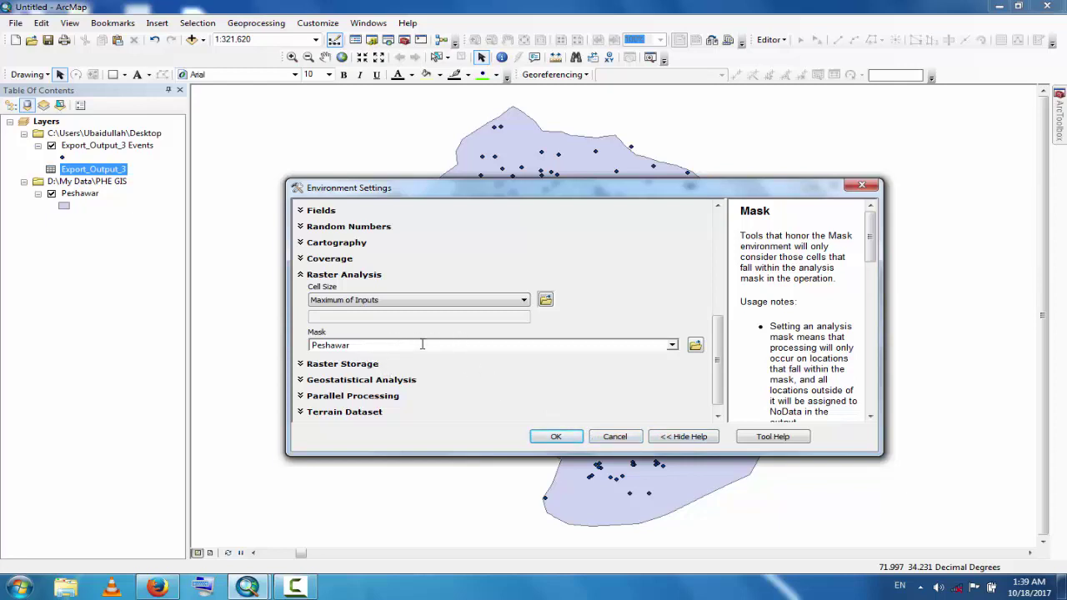
Step: Run Kriging to create the WT_krigging raster, then hide the Peshawar layer
left_click(554, 437)
left_click(486, 437)
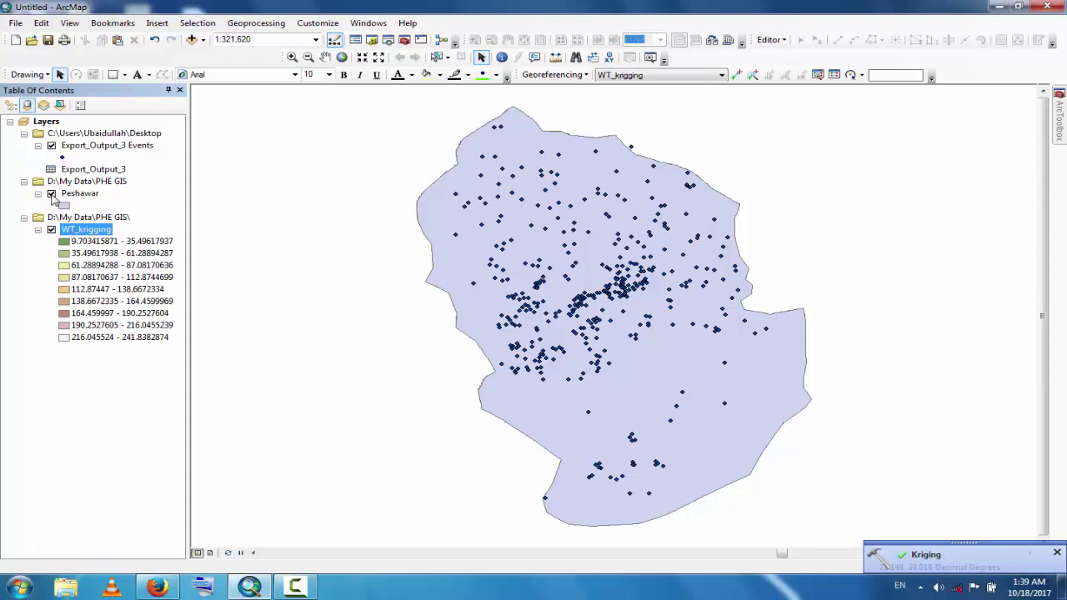
left_click(51, 193)
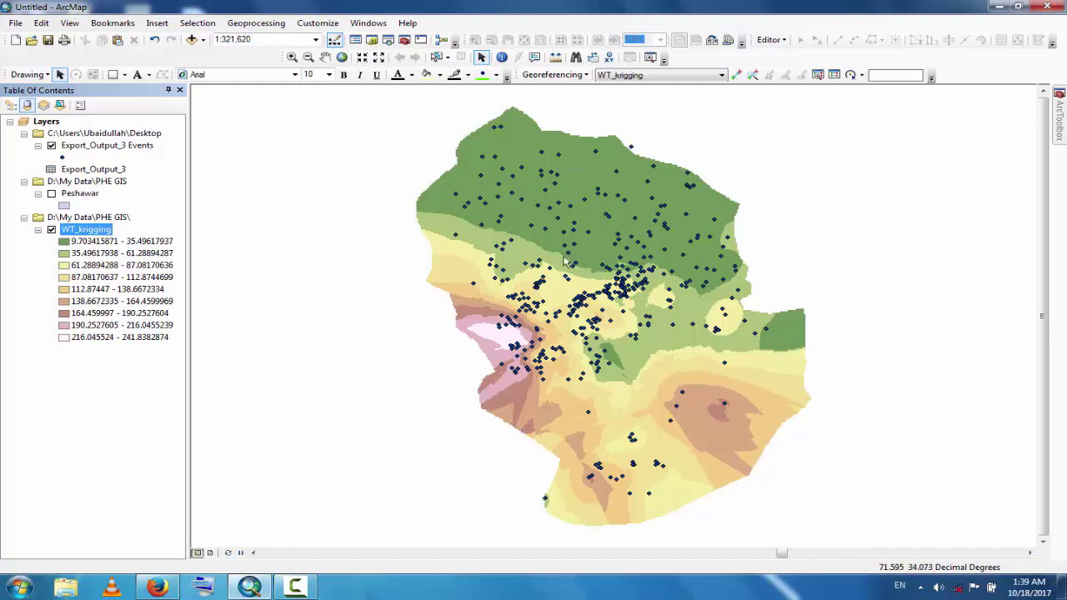
Step: Apply the blue-yellow-red colour ramp to WT_krigging in its Symbology properties
right_click(74, 236)
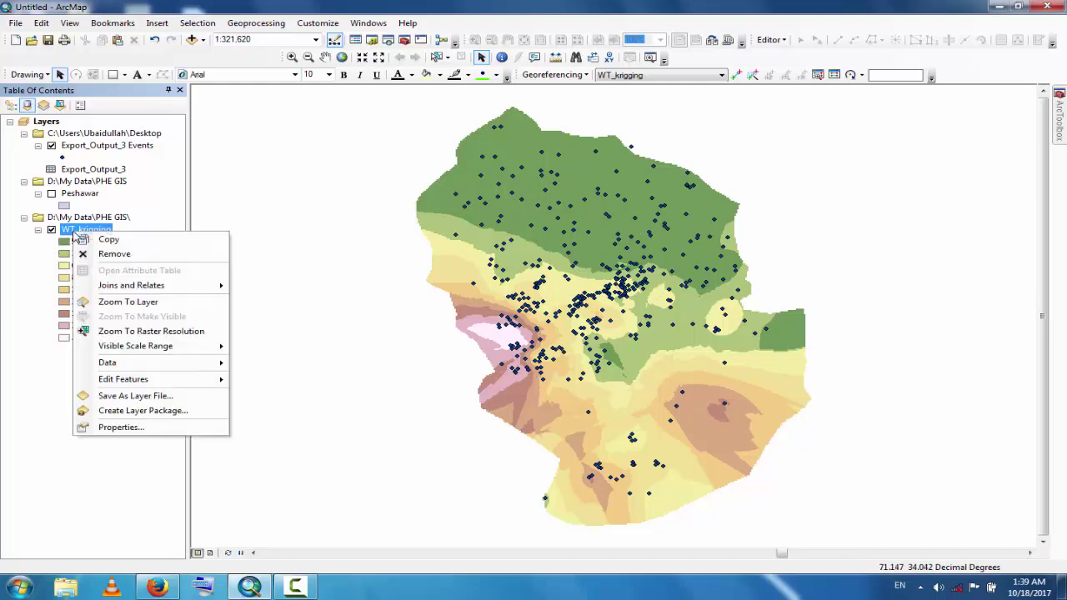
left_click(133, 428)
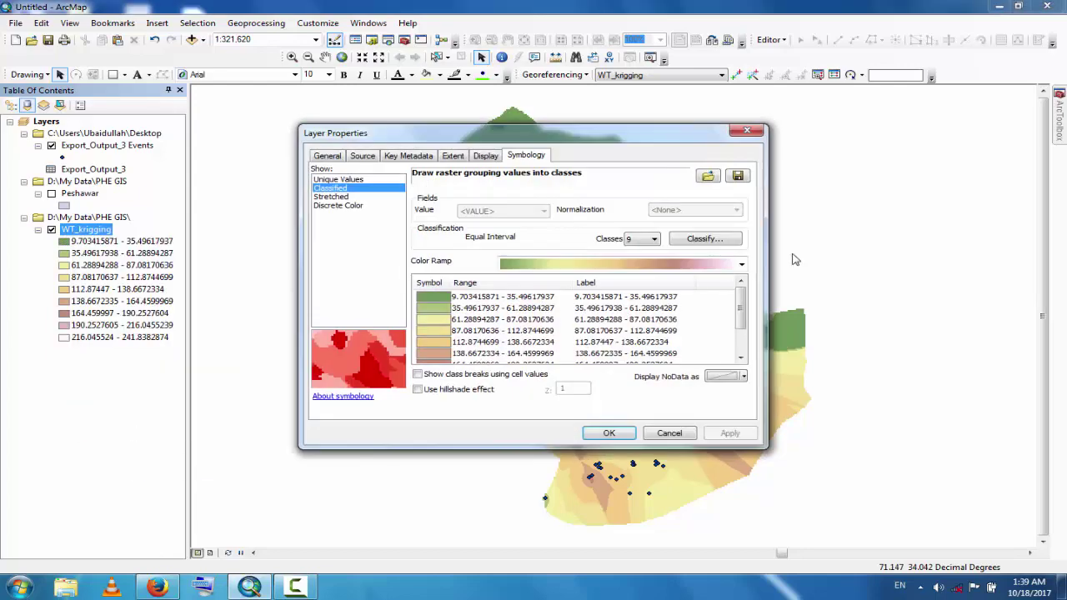
left_click(741, 264)
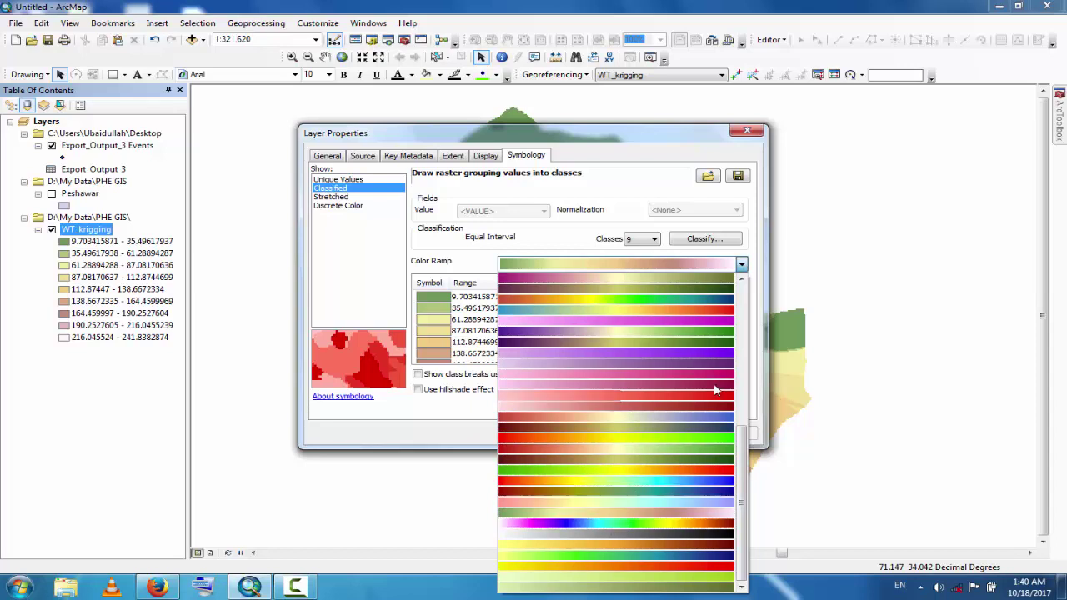
left_click(589, 312)
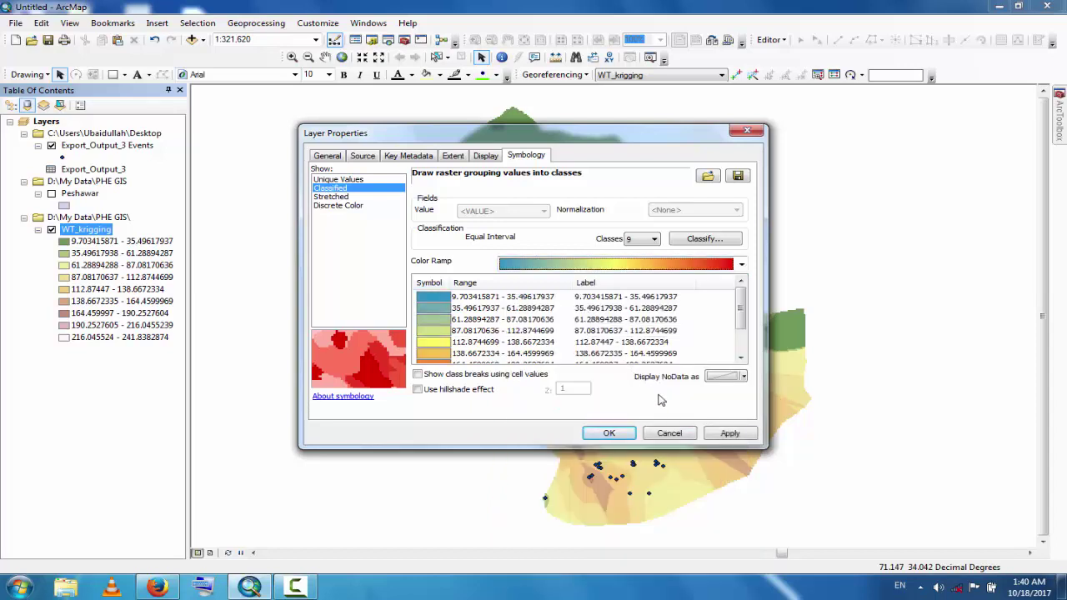
left_click(609, 434)
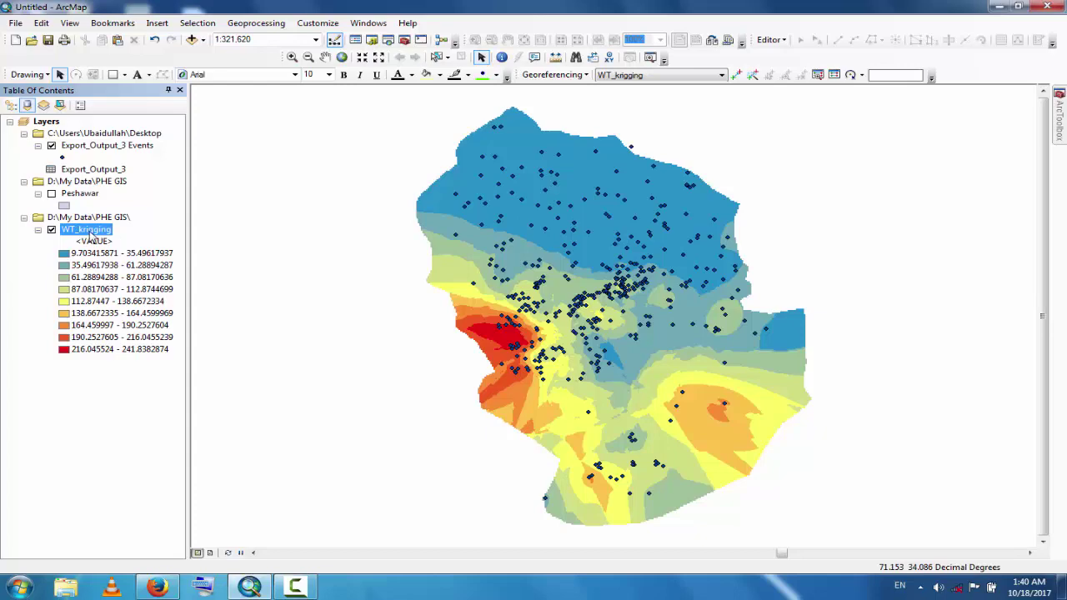
right_click(90, 238)
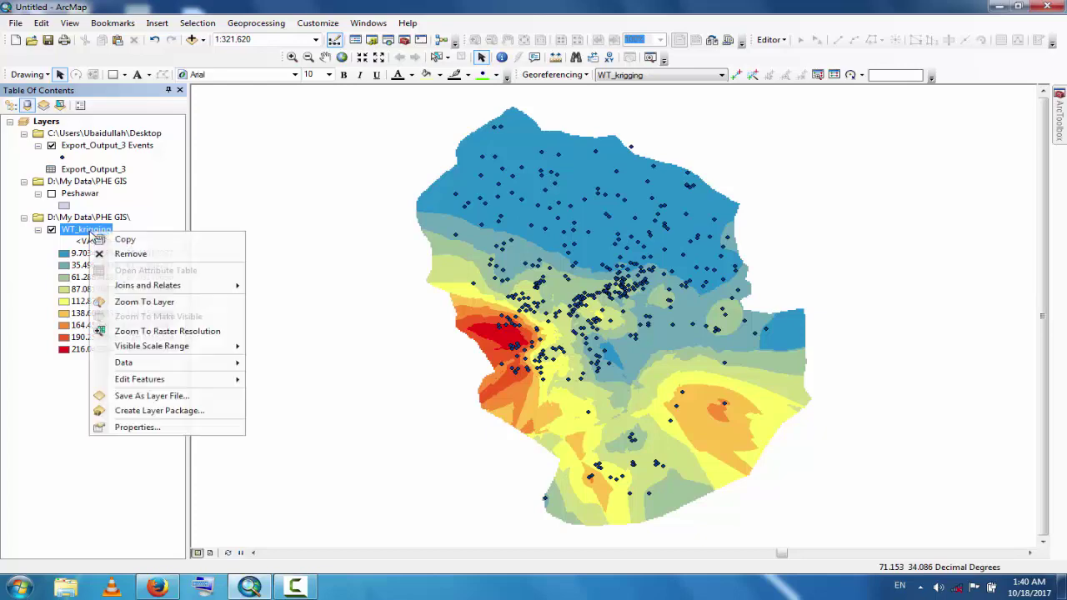
left_click(145, 428)
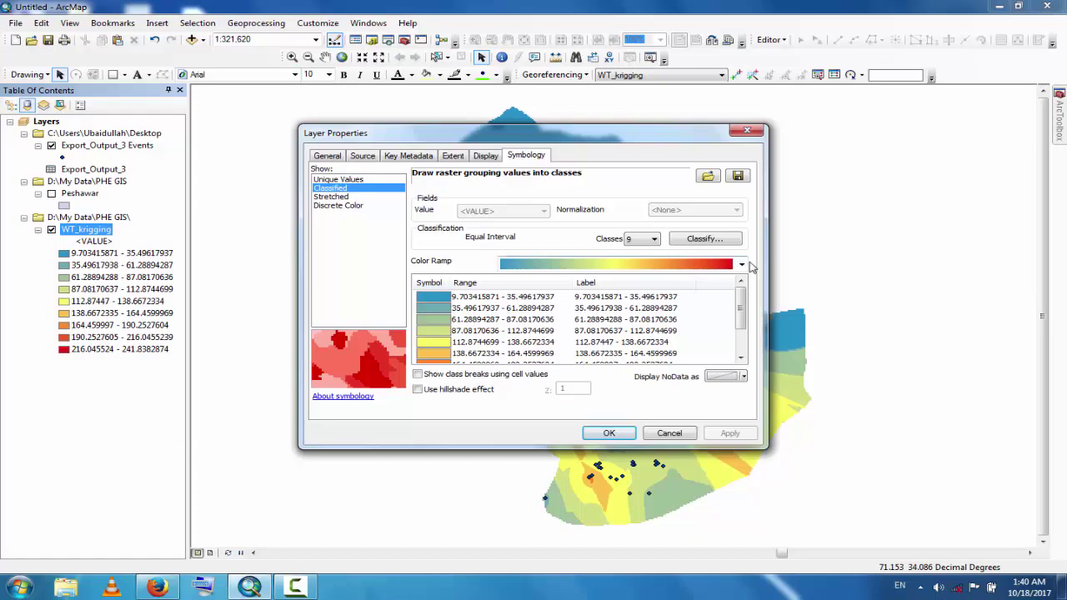
left_click(741, 266)
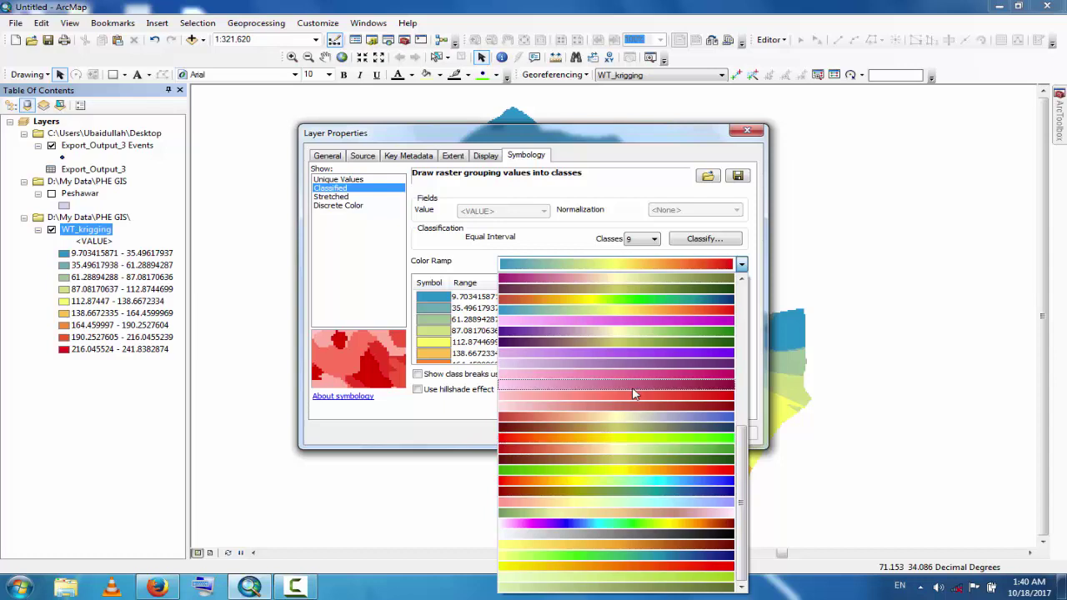
left_click(613, 304)
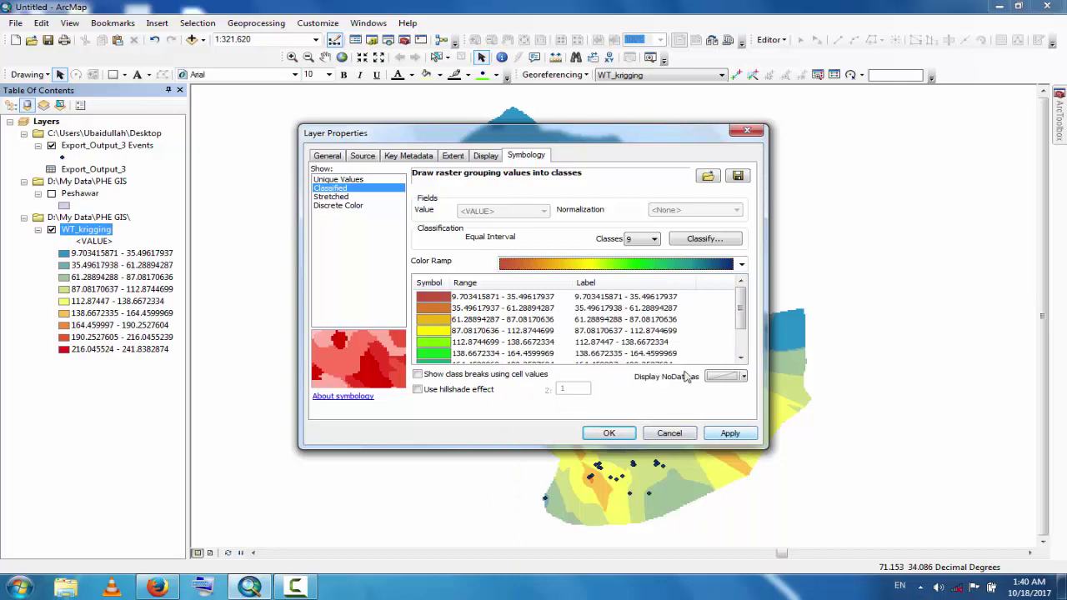
left_click(742, 264)
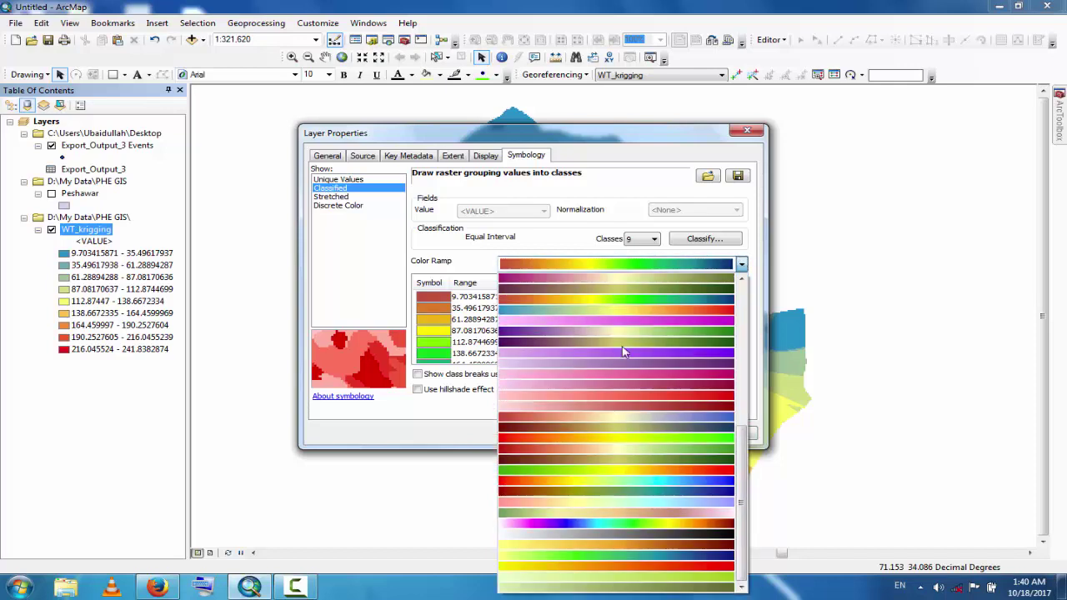
left_click(597, 312)
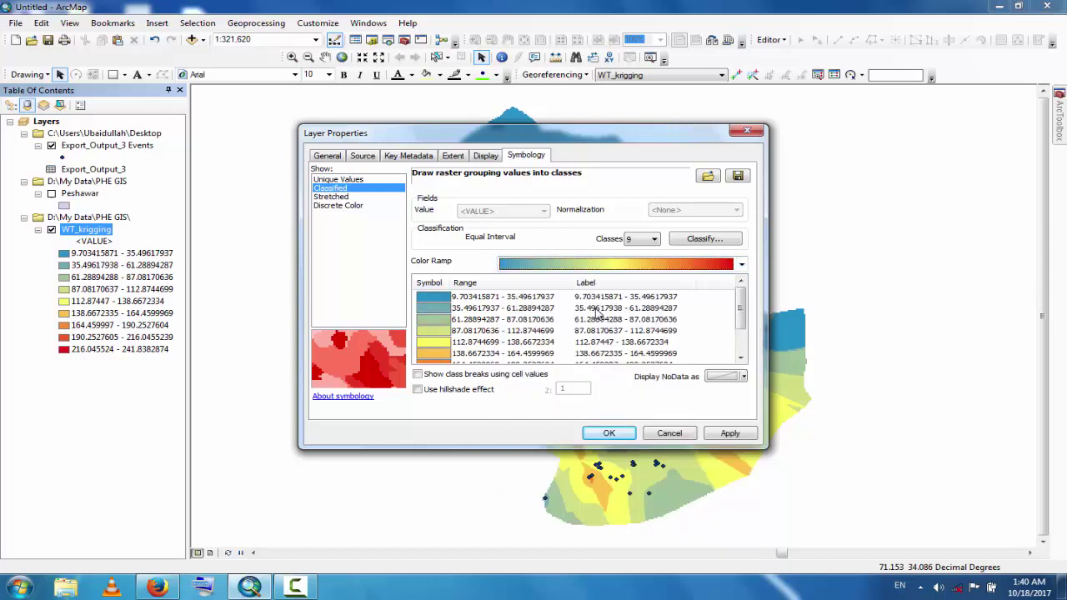
left_click(730, 434)
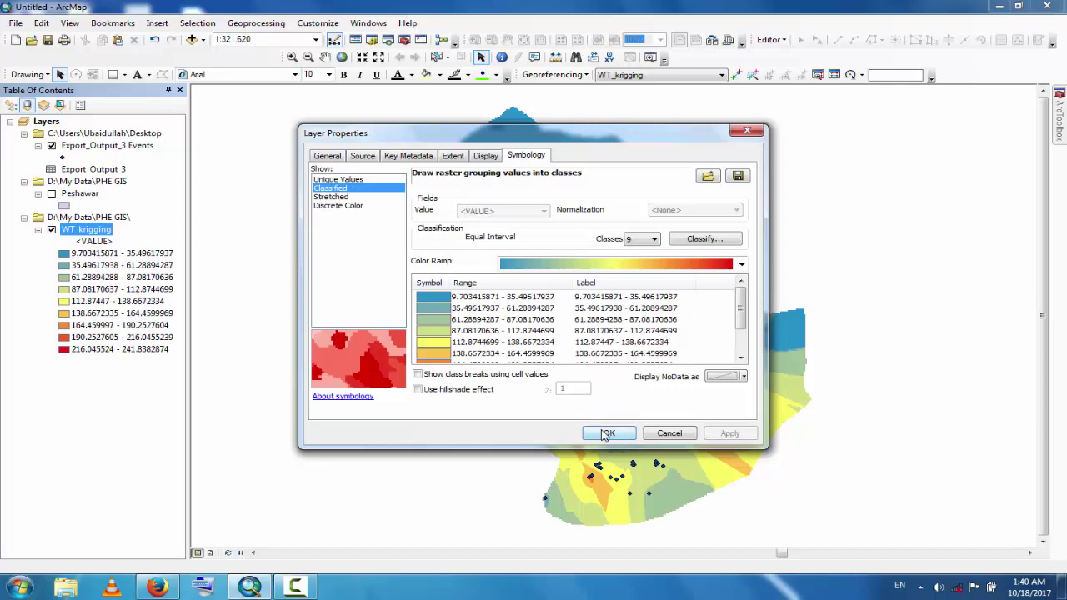
left_click(606, 433)
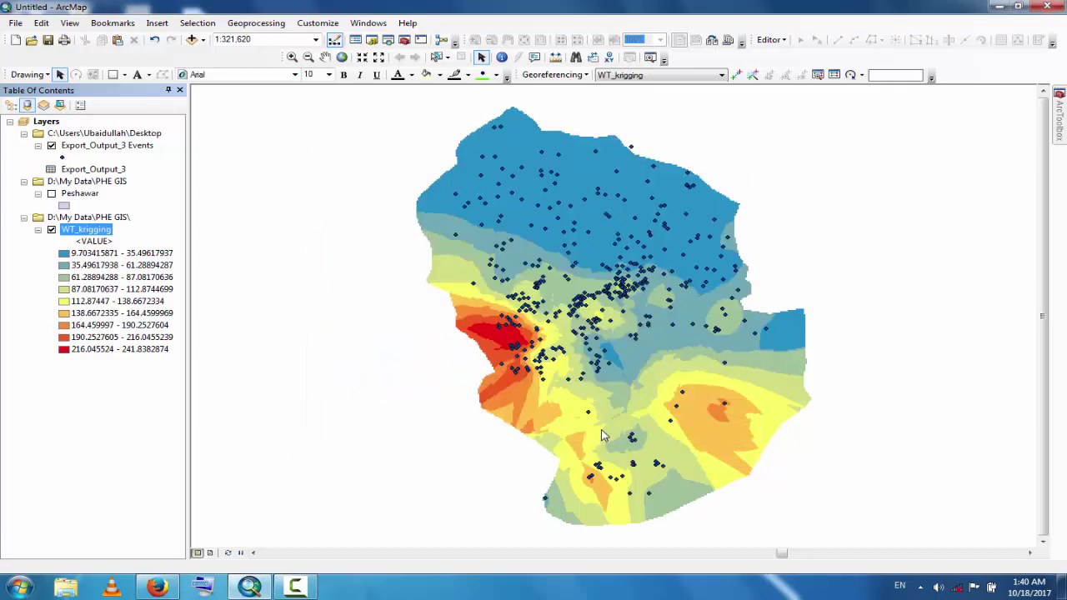